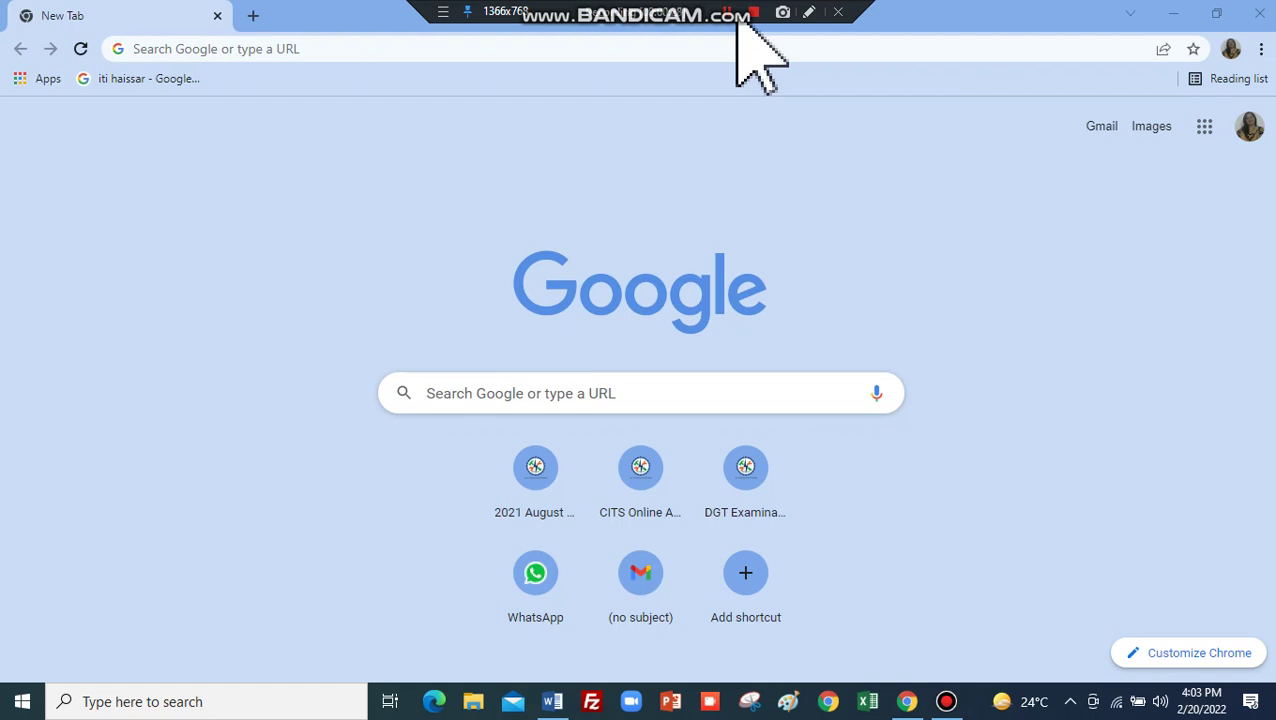
Step: Open a second New Tab in Chrome with Ctrl+T, then return to the Word notes
{"action": "left_click", "coordinate": [552, 705]}
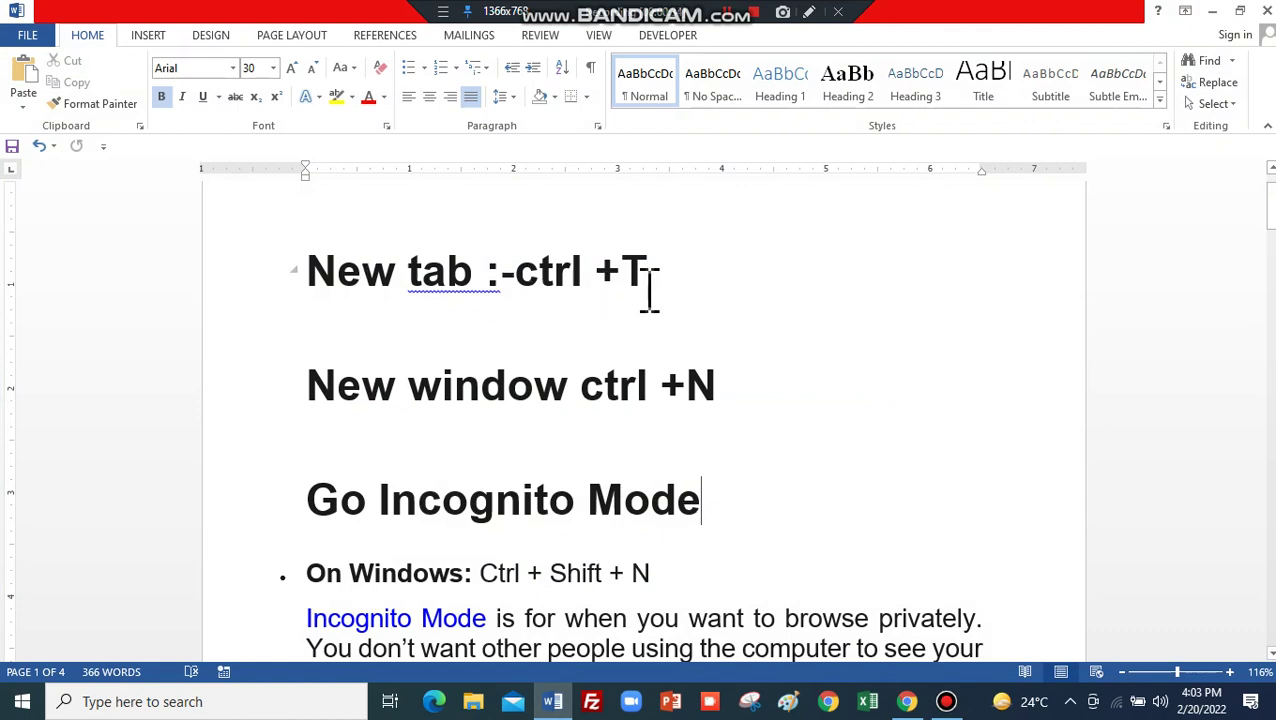
{"action": "key", "text": "alt+Tab"}
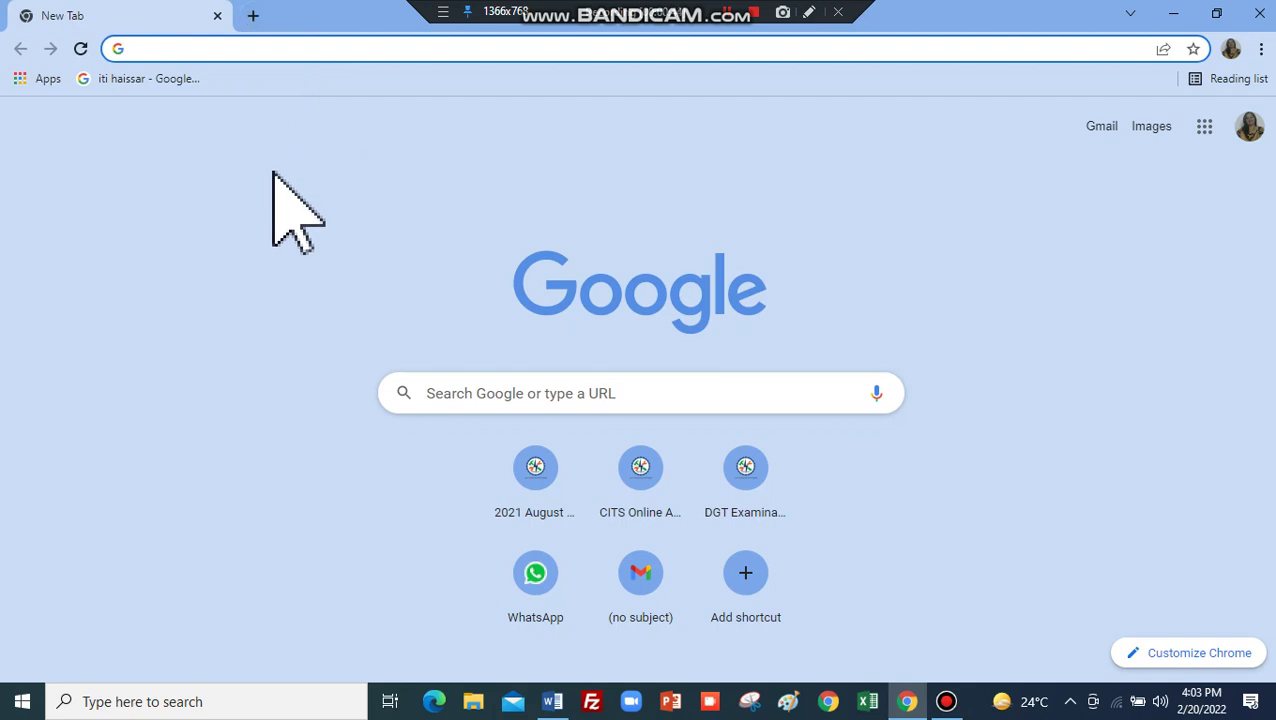
{"action": "key", "text": "ctrl+t"}
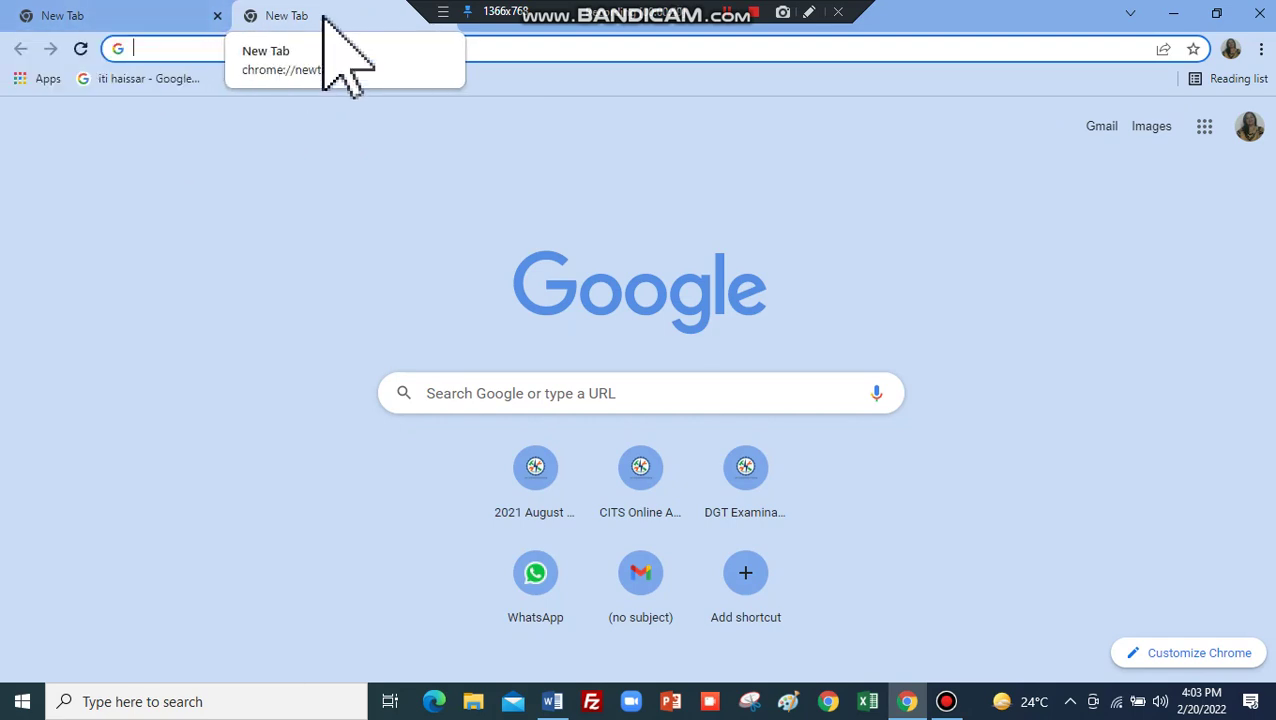
{"action": "left_click", "coordinate": [552, 701]}
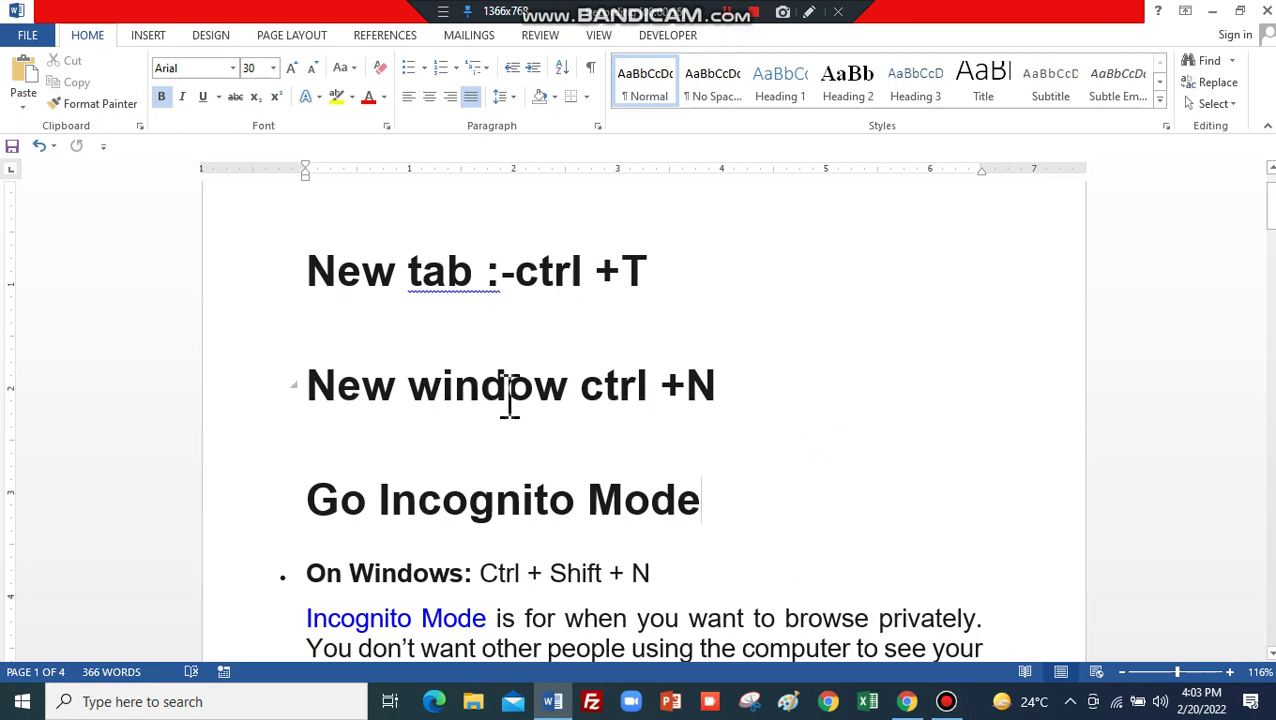
Step: Close the extra Chrome tab with Ctrl+W, open a fresh one with Ctrl+T, then return to Word
{"action": "key", "text": "alt+Tab"}
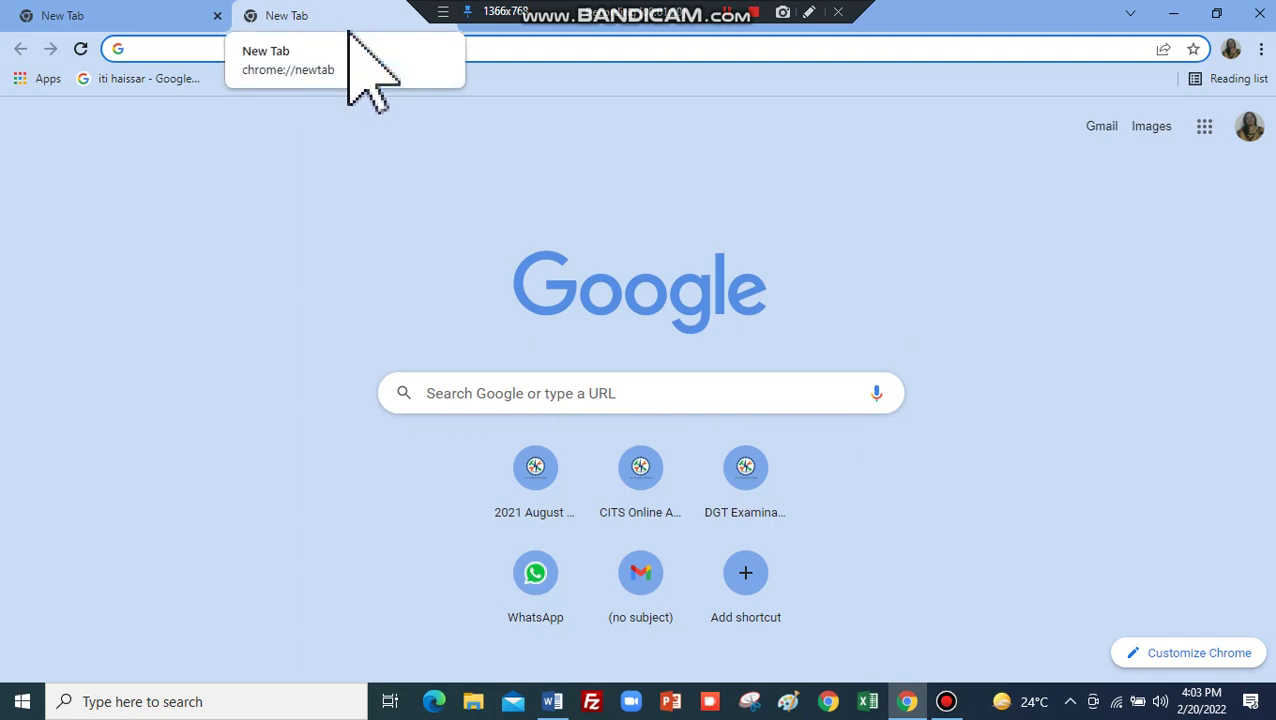
{"action": "key", "text": "ctrl+w"}
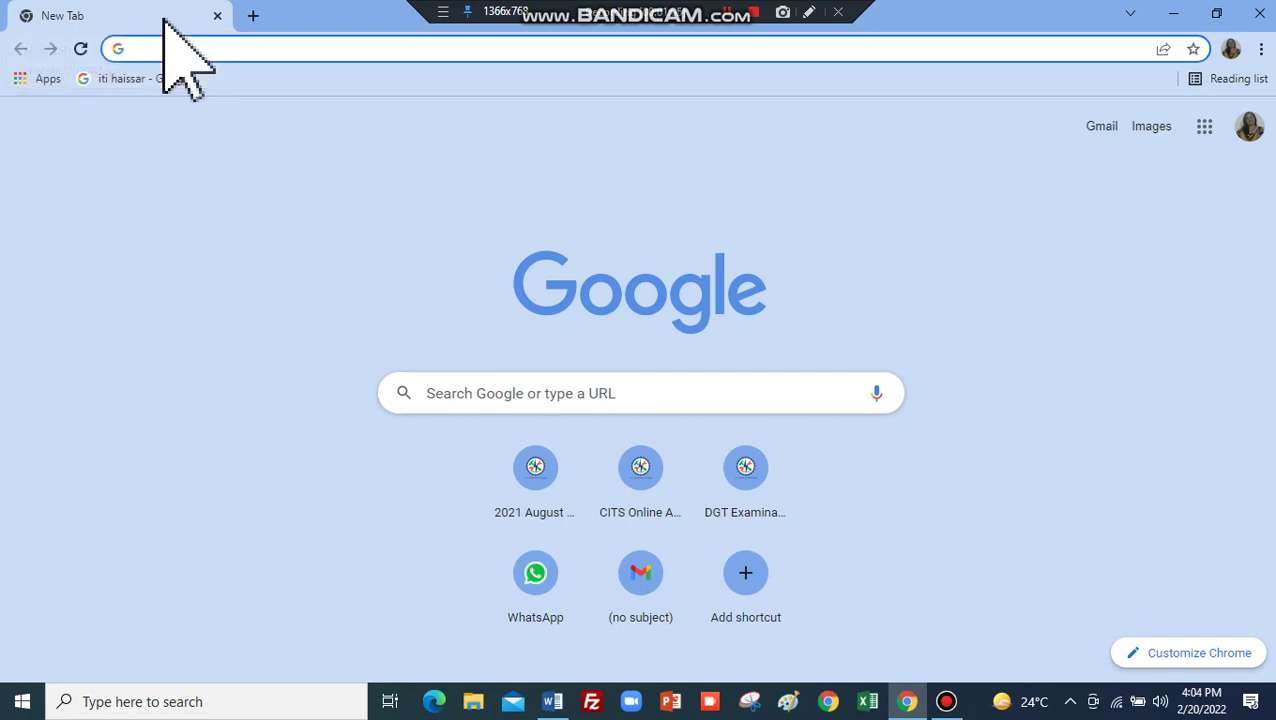
{"action": "key", "text": "ctrl+t"}
{"action": "key", "text": "alt+Tab"}
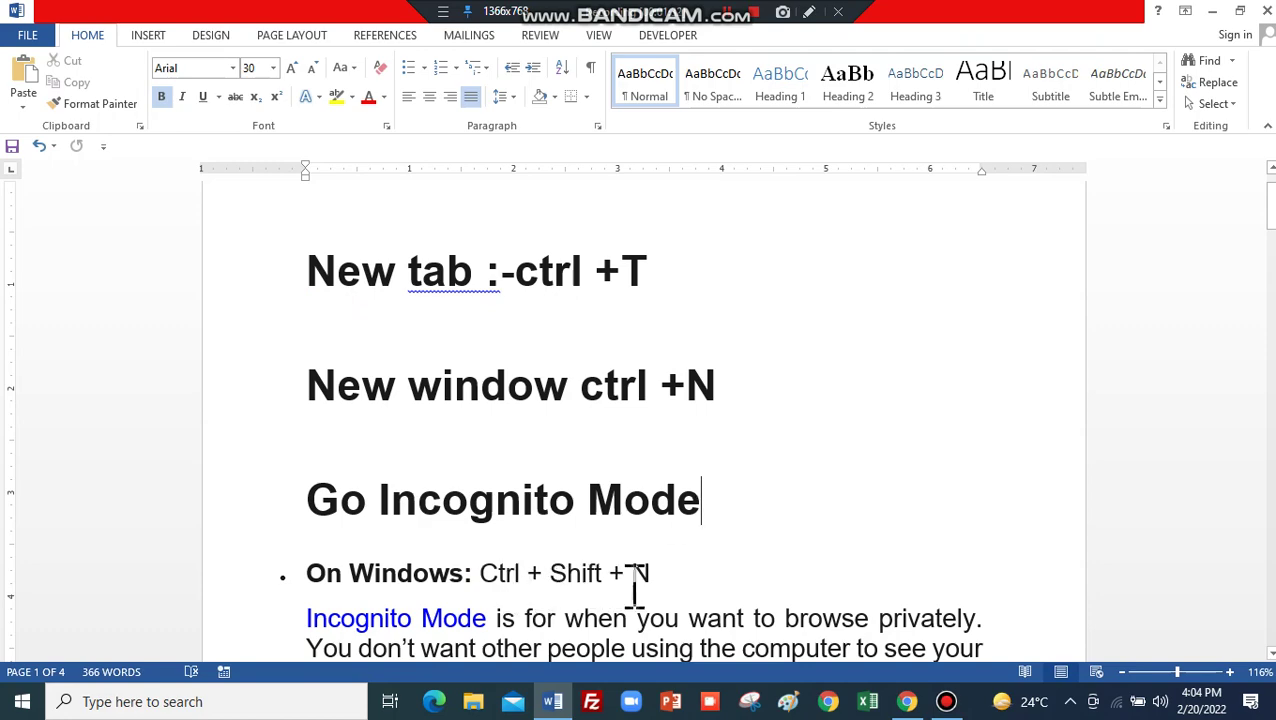
Step: Open and dismiss Chrome's main menu and History list twice
{"action": "key", "text": "alt+Tab"}
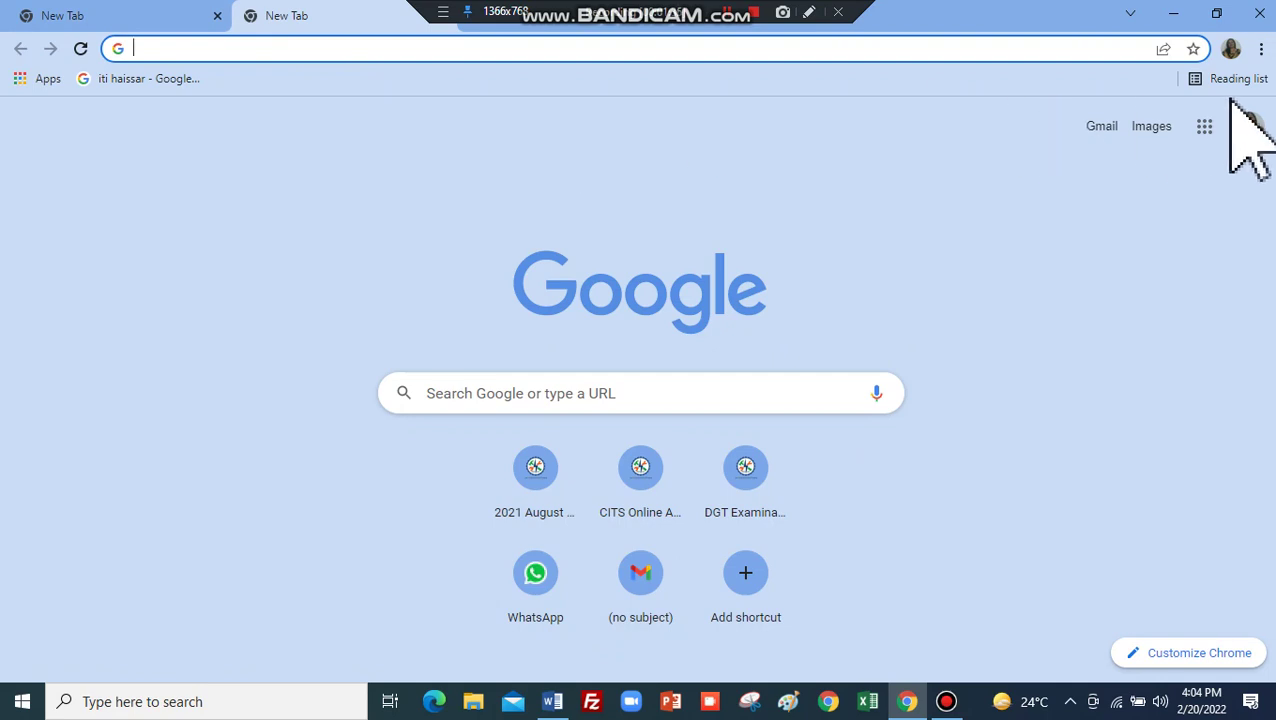
{"action": "left_click", "coordinate": [1261, 49]}
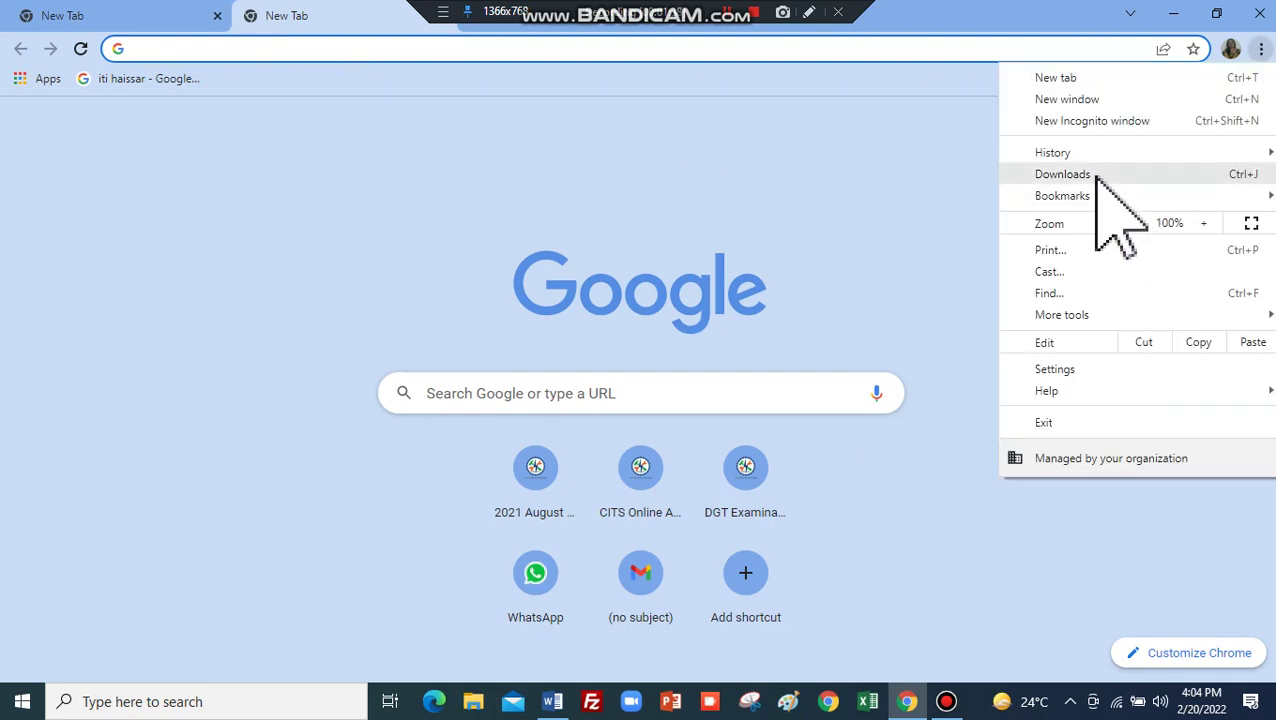
{"action": "mouse_move", "coordinate": [1052, 152]}
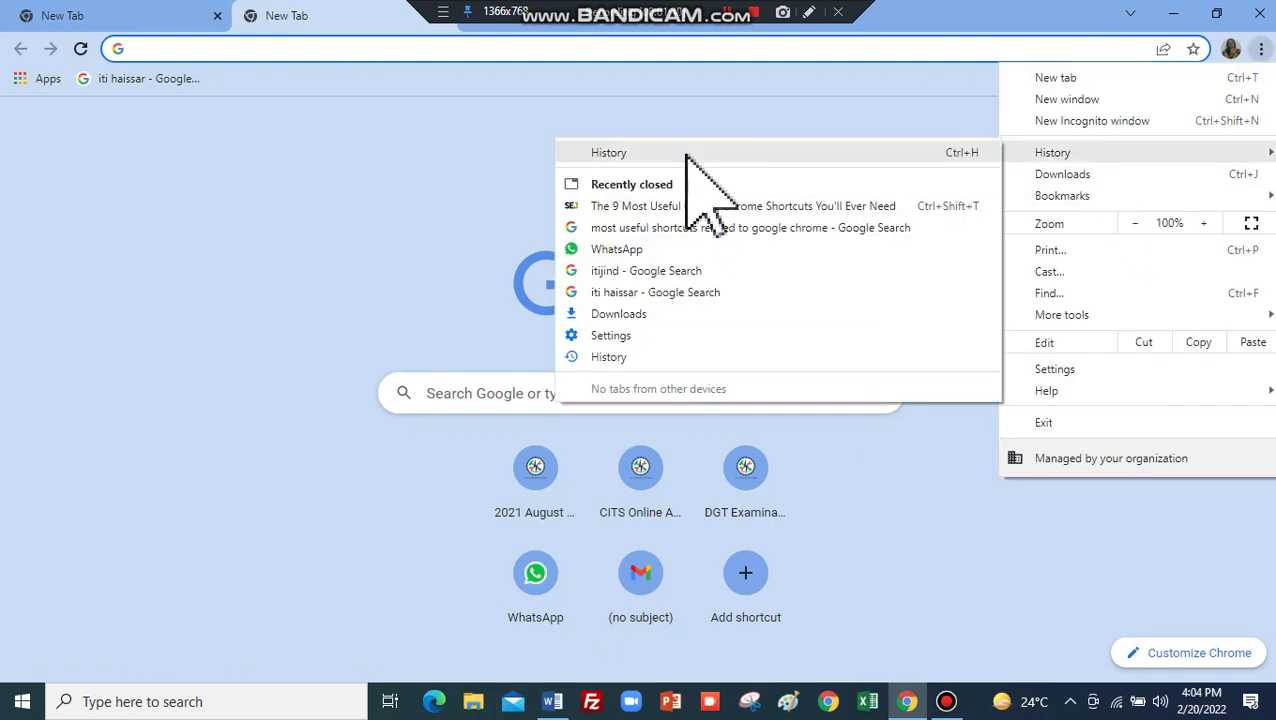
{"action": "left_click", "coordinate": [890, 120]}
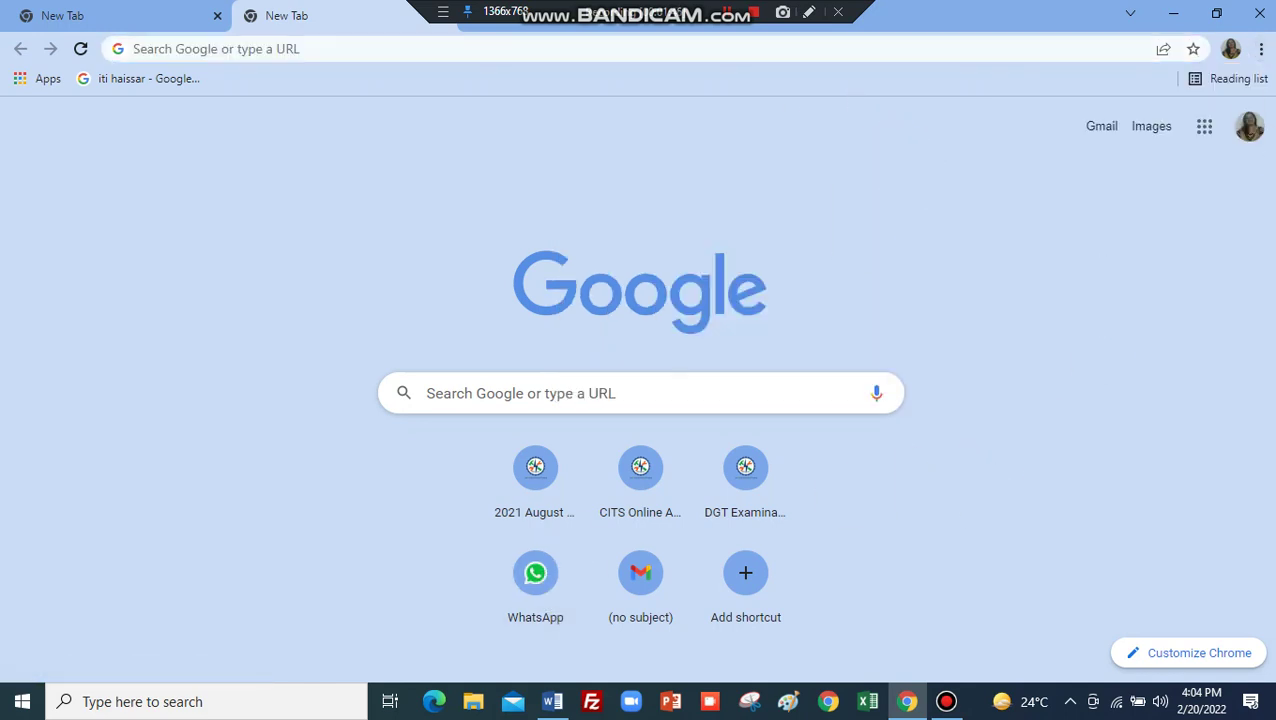
{"action": "left_click", "coordinate": [1261, 49]}
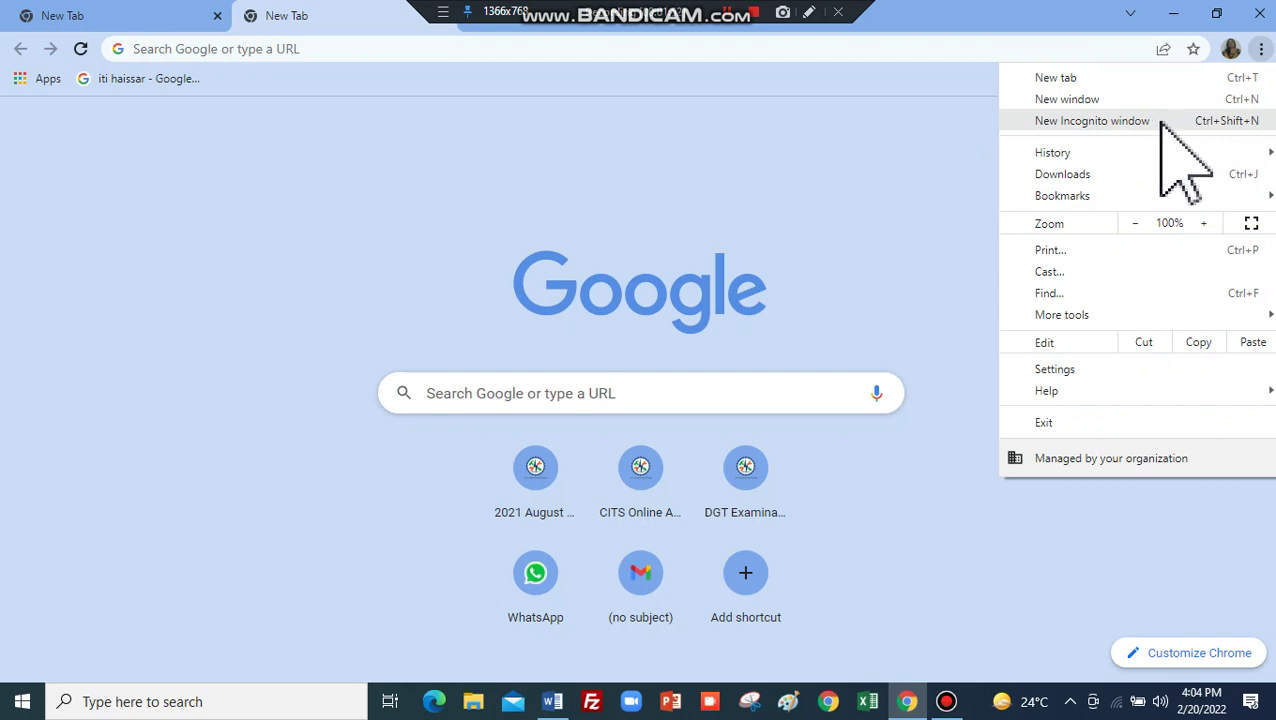
{"action": "left_click", "coordinate": [719, 176]}
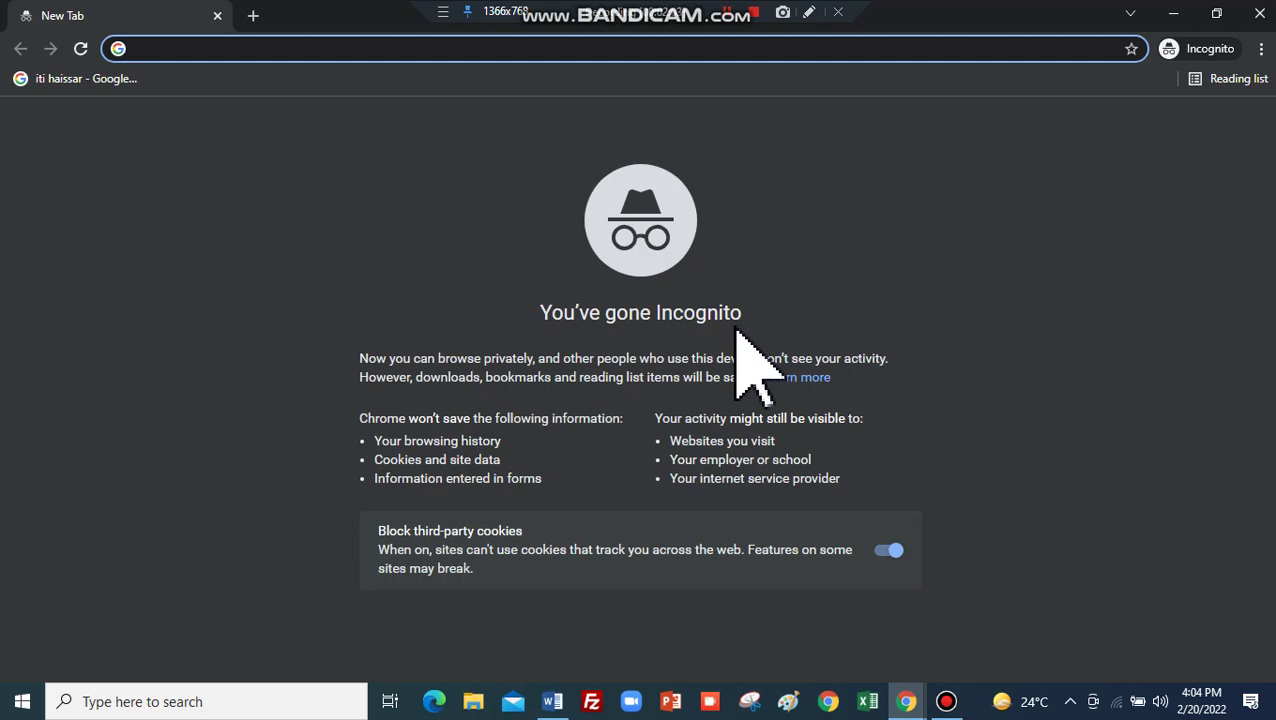
Step: Close the Incognito window with Alt+F4, select the Google search box text, and return to Word
{"action": "key", "text": "alt+F4"}
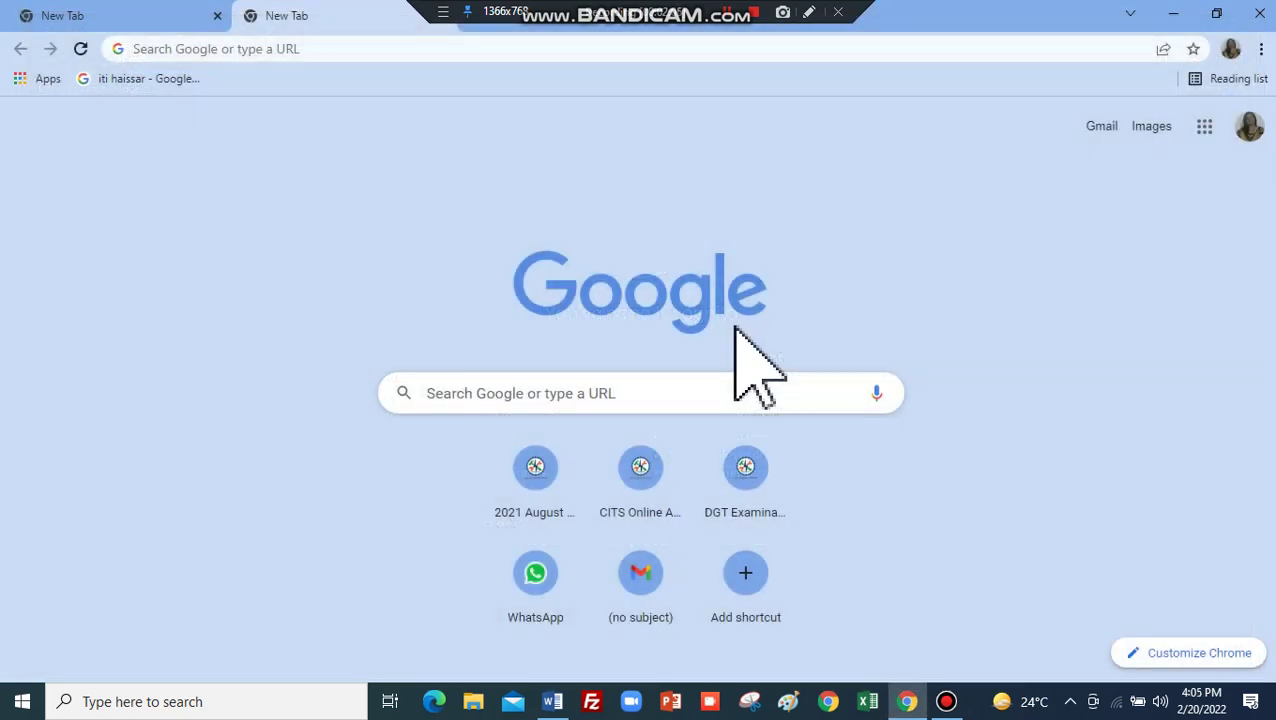
{"action": "left_click_drag", "start_coordinate": [740, 393], "coordinate": [470, 513]}
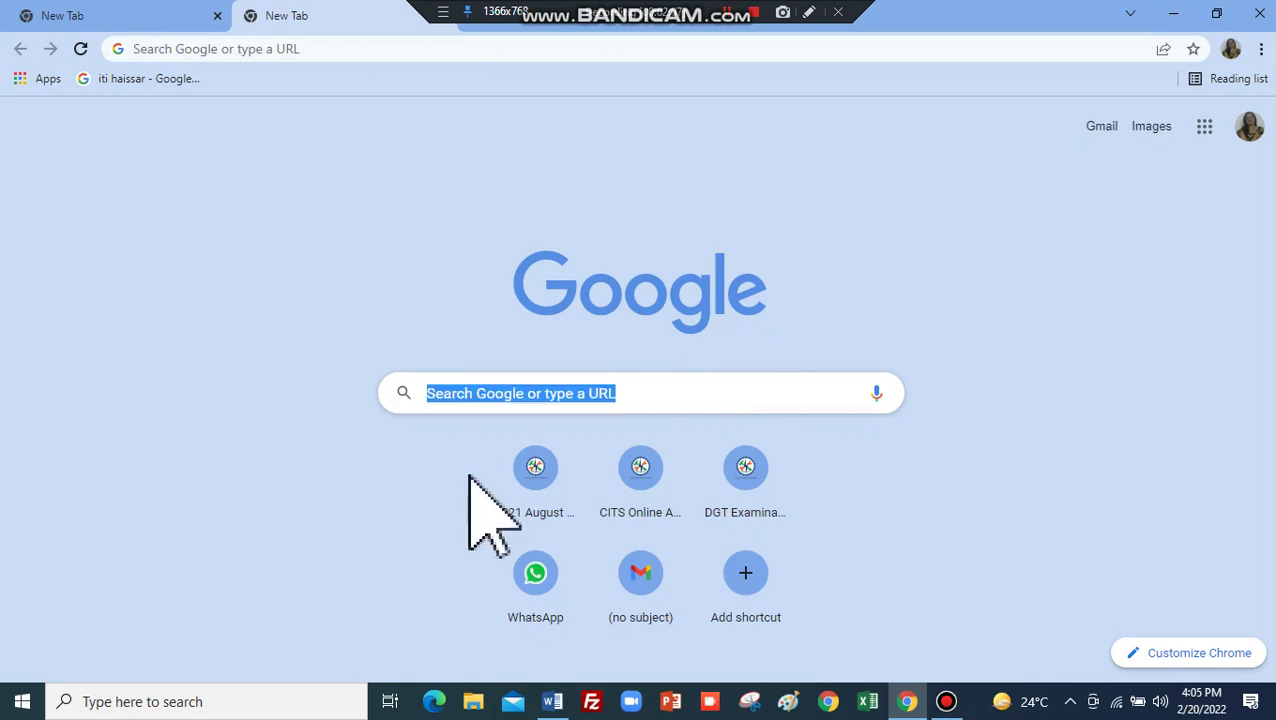
{"action": "key", "text": "alt+Tab"}
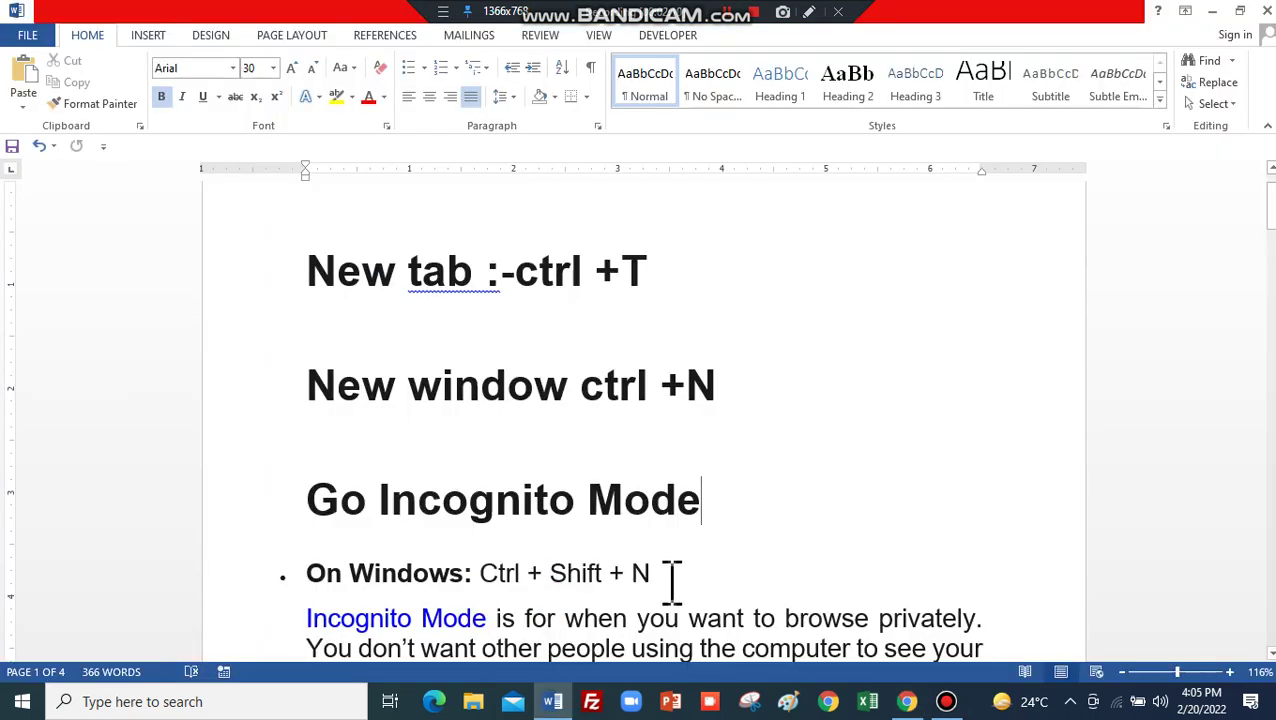
Step: Read the Word notes down to the History and Open Last Closed Tab entries, then switch to Chrome
{"action": "key", "text": "Down"}
{"action": "key", "text": "Down"}
{"action": "key", "text": "Down"}
{"action": "key", "text": "Down"}
{"action": "key", "text": "Down"}
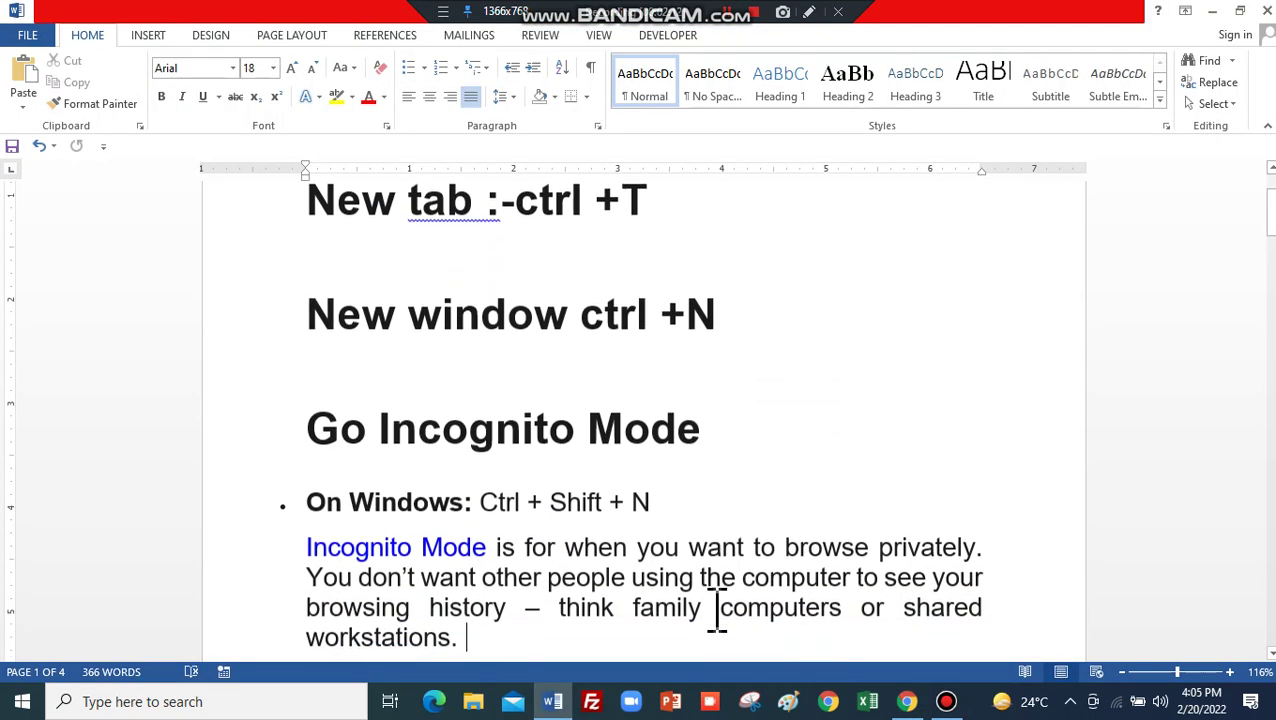
{"action": "key", "text": "Down"}
{"action": "key", "text": "Down"}
{"action": "key", "text": "Down"}
{"action": "key", "text": "Down"}
{"action": "key", "text": "Down"}
{"action": "key", "text": "Up"}
{"action": "key", "text": "Up"}
{"action": "key", "text": "Up"}
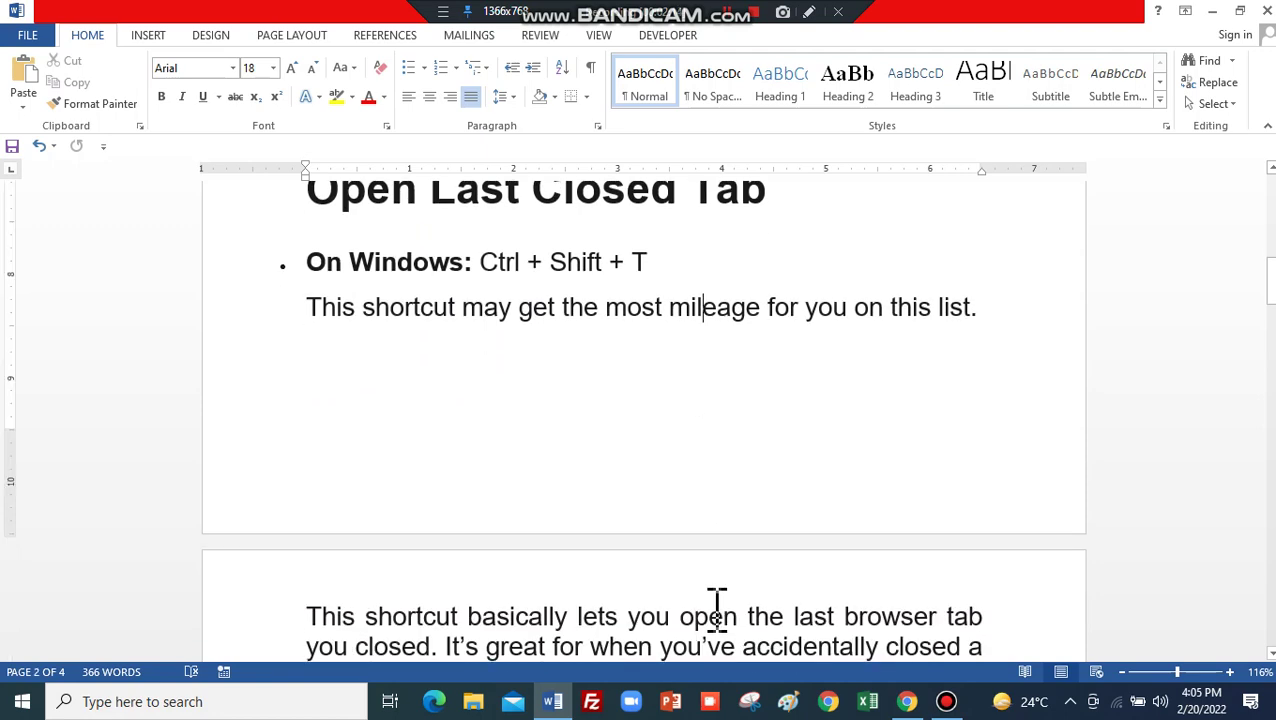
{"action": "key", "text": "Up"}
{"action": "key", "text": "Up"}
{"action": "key", "text": "Up"}
{"action": "key", "text": "Up"}
{"action": "key", "text": "Up"}
{"action": "key", "text": "Up"}
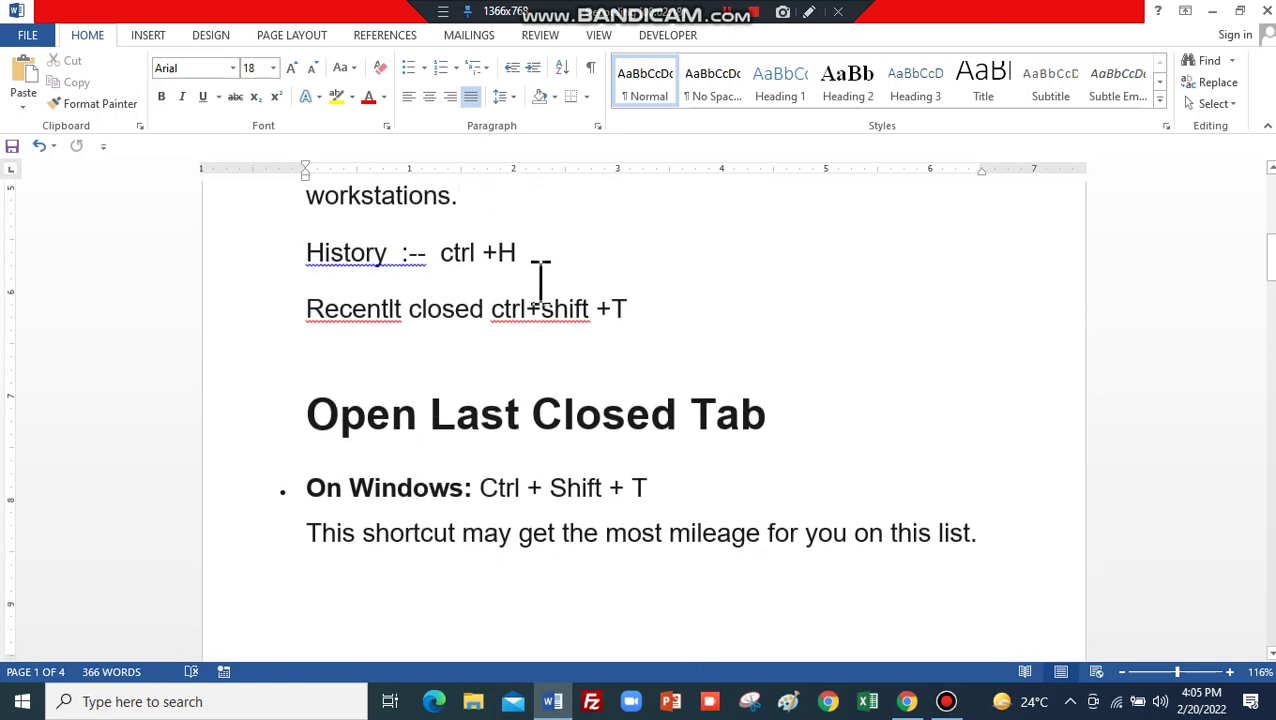
{"action": "key", "text": "alt+Tab"}
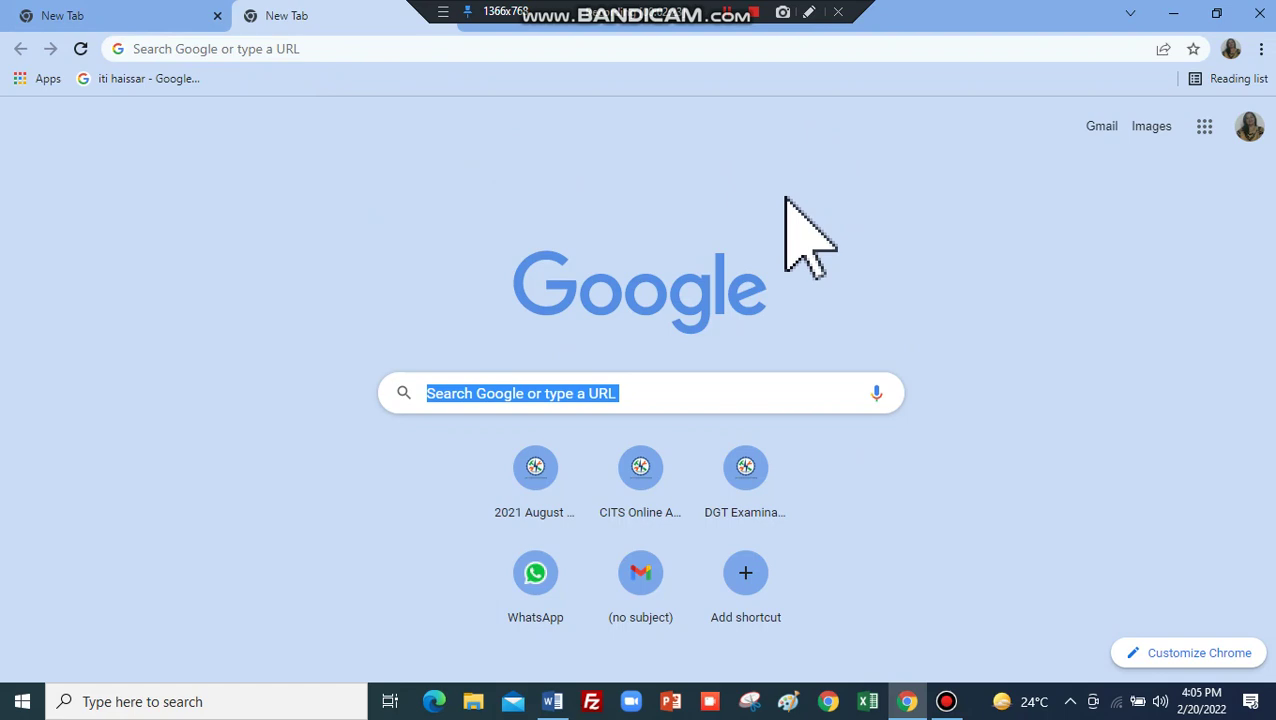
Step: Open the History page with Ctrl+H, return to the New Tab tab, and dismiss the main menu
{"action": "key", "text": "ctrl+h"}
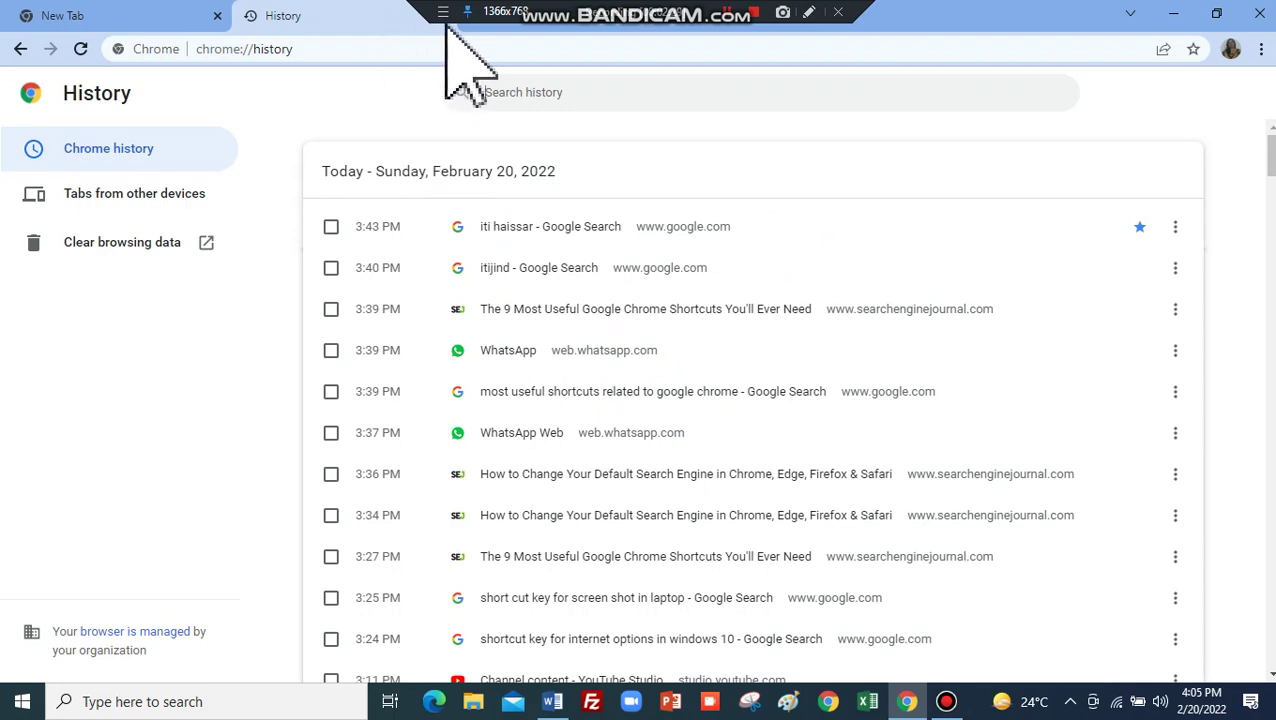
{"action": "left_click", "coordinate": [122, 15]}
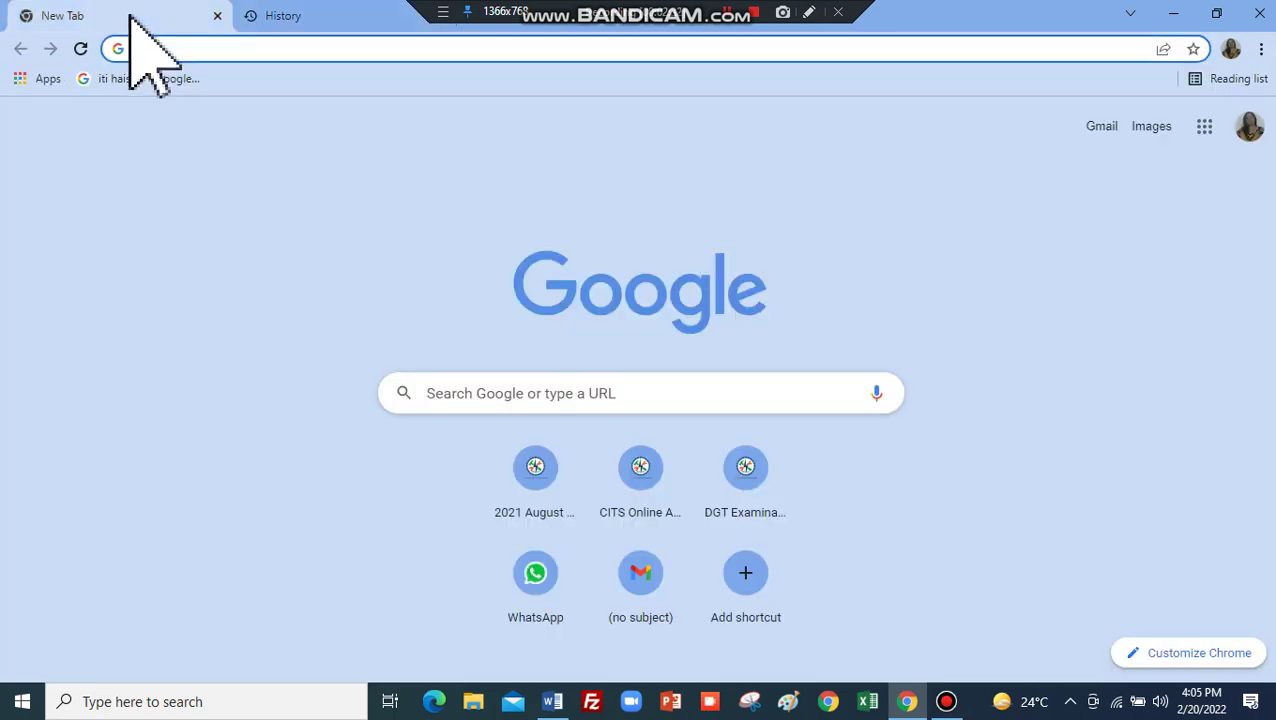
{"action": "left_click", "coordinate": [1260, 50]}
{"action": "mouse_move", "coordinate": [1052, 152]}
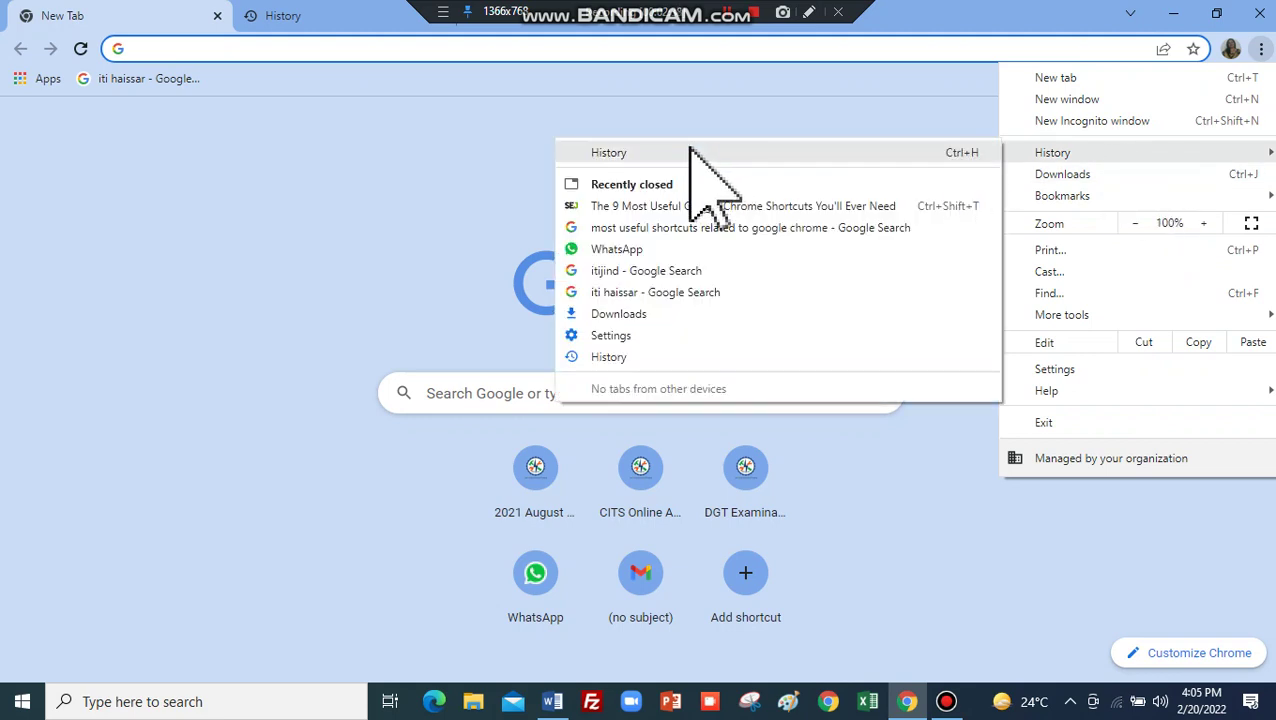
{"action": "left_click", "coordinate": [515, 150]}
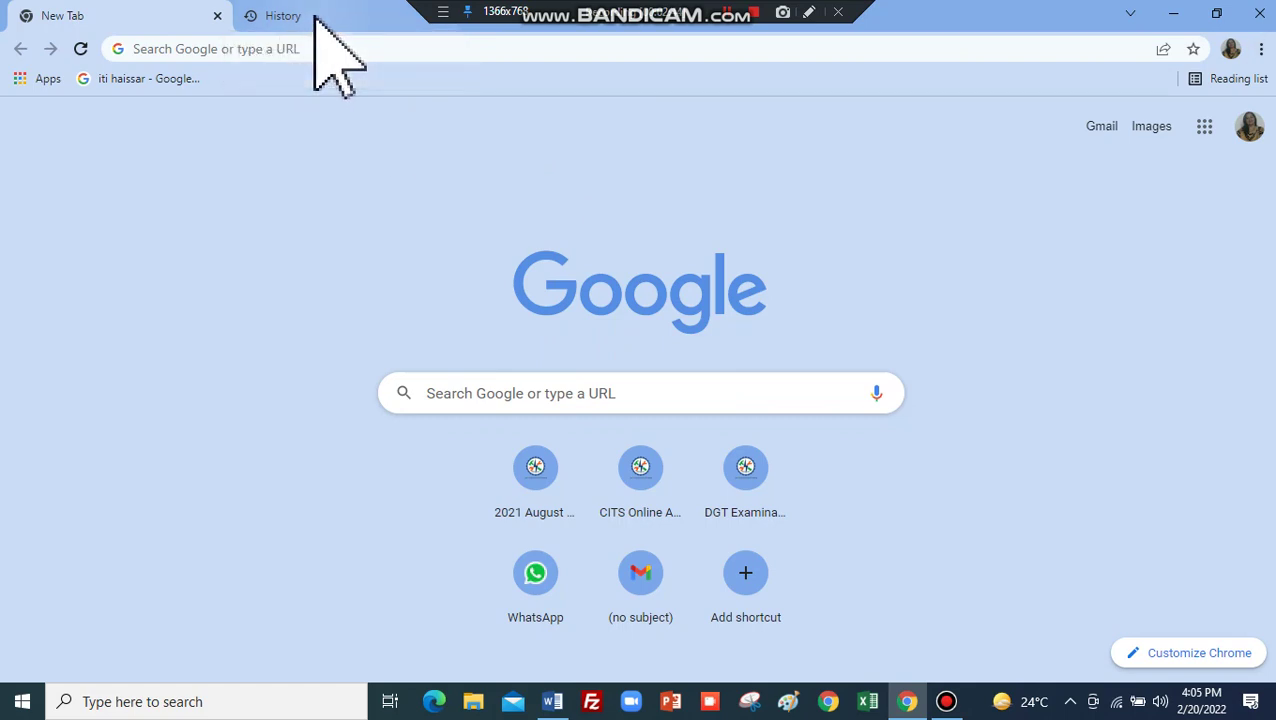
Step: Glance at the Word notes, then open more New Tabs in Chrome with Ctrl+T
{"action": "key", "text": "alt+Tab"}
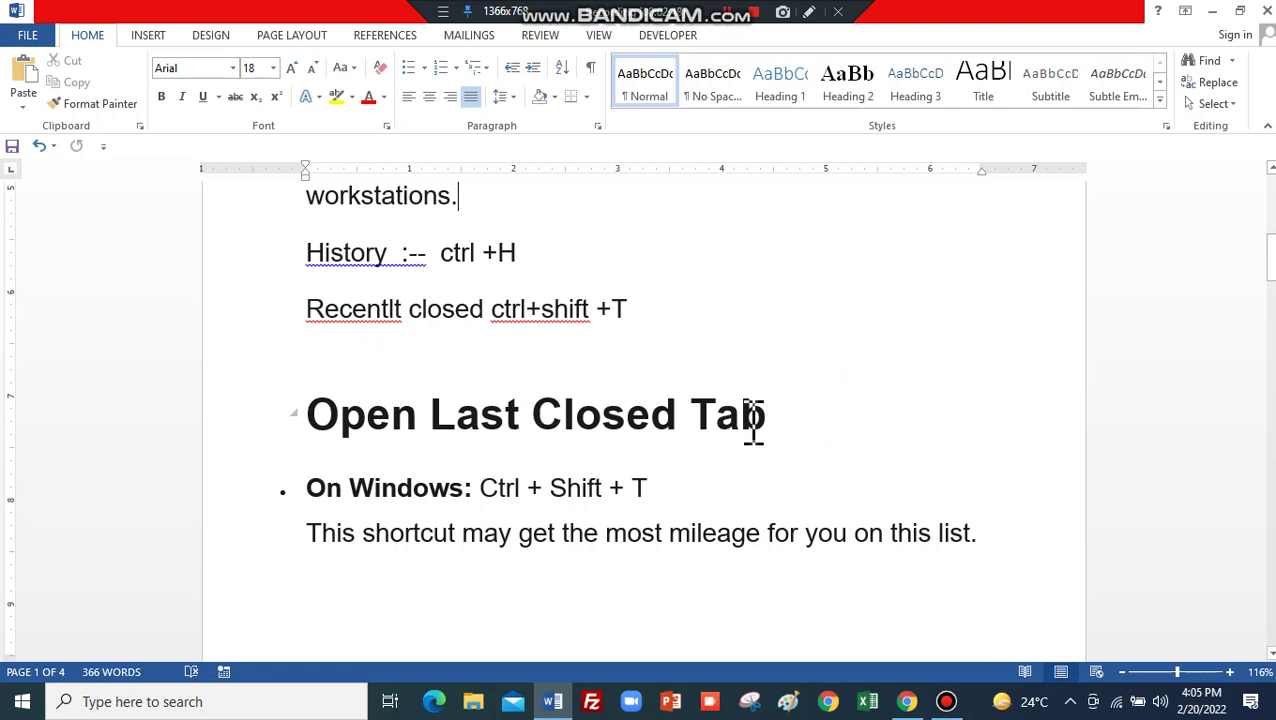
{"action": "key", "text": "alt+Tab"}
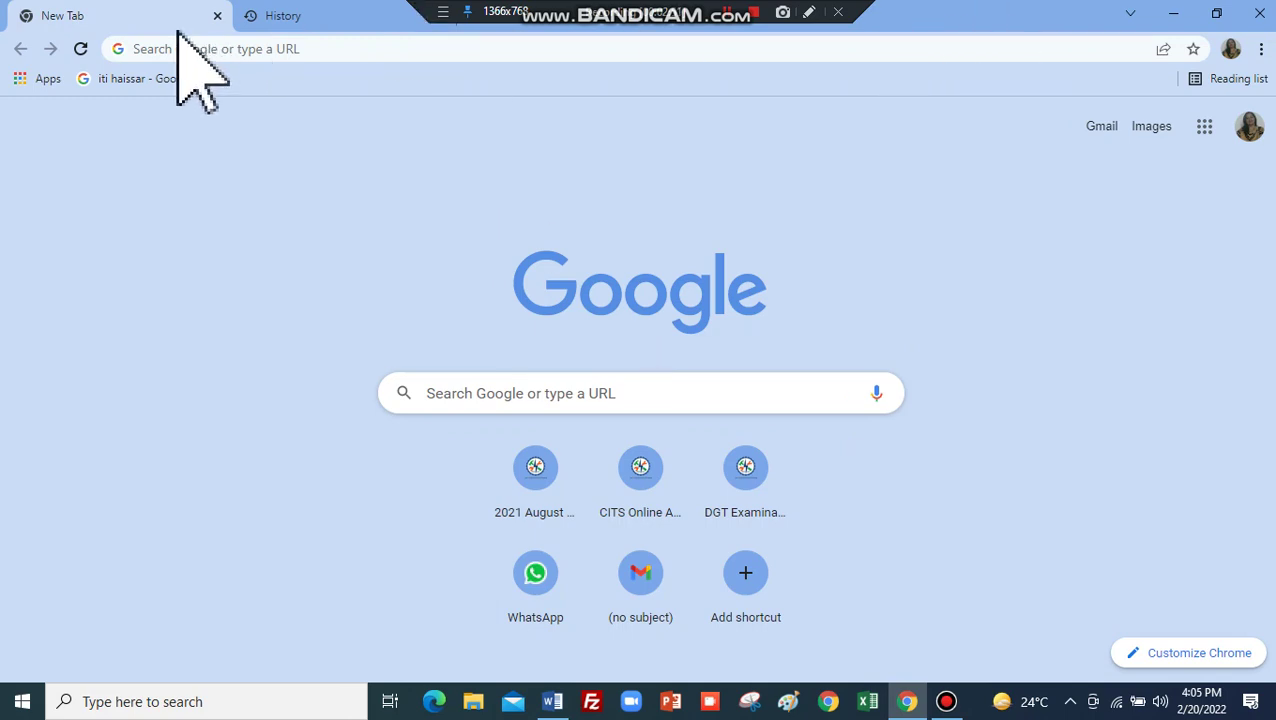
{"action": "key", "text": "ctrl+t"}
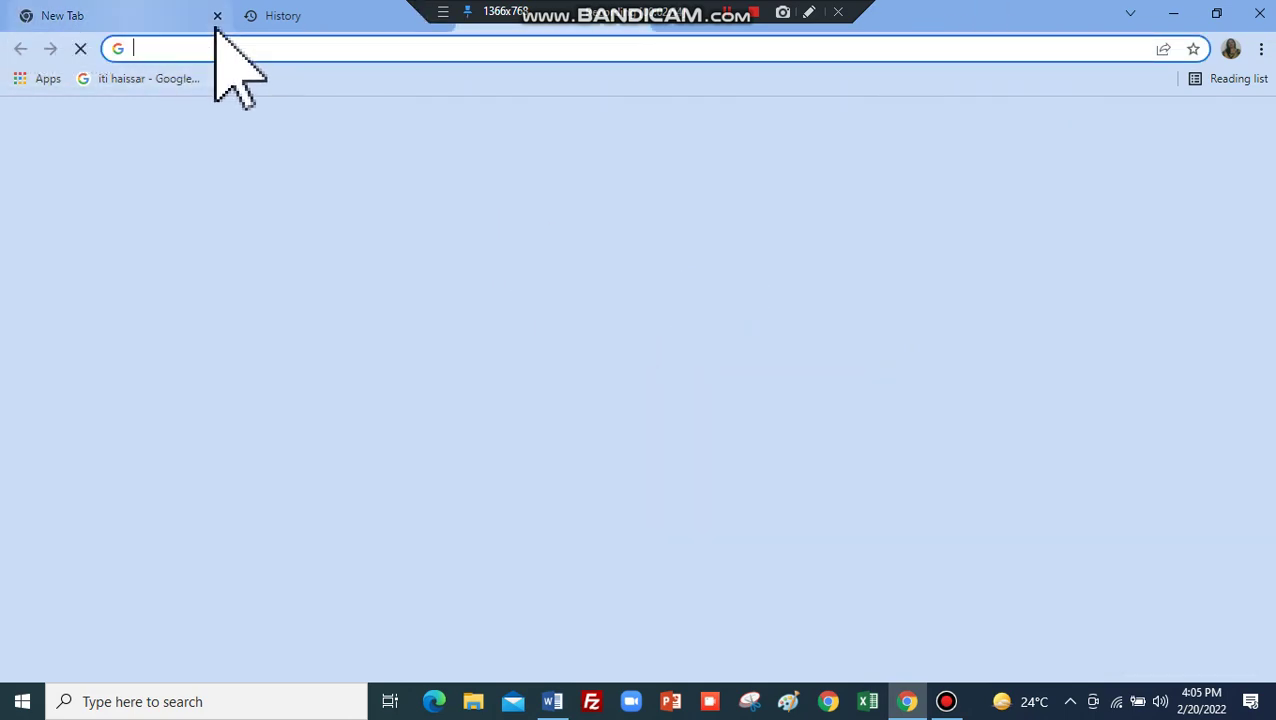
{"action": "key", "text": "ctrl+t"}
{"action": "key", "text": "ctrl+t"}
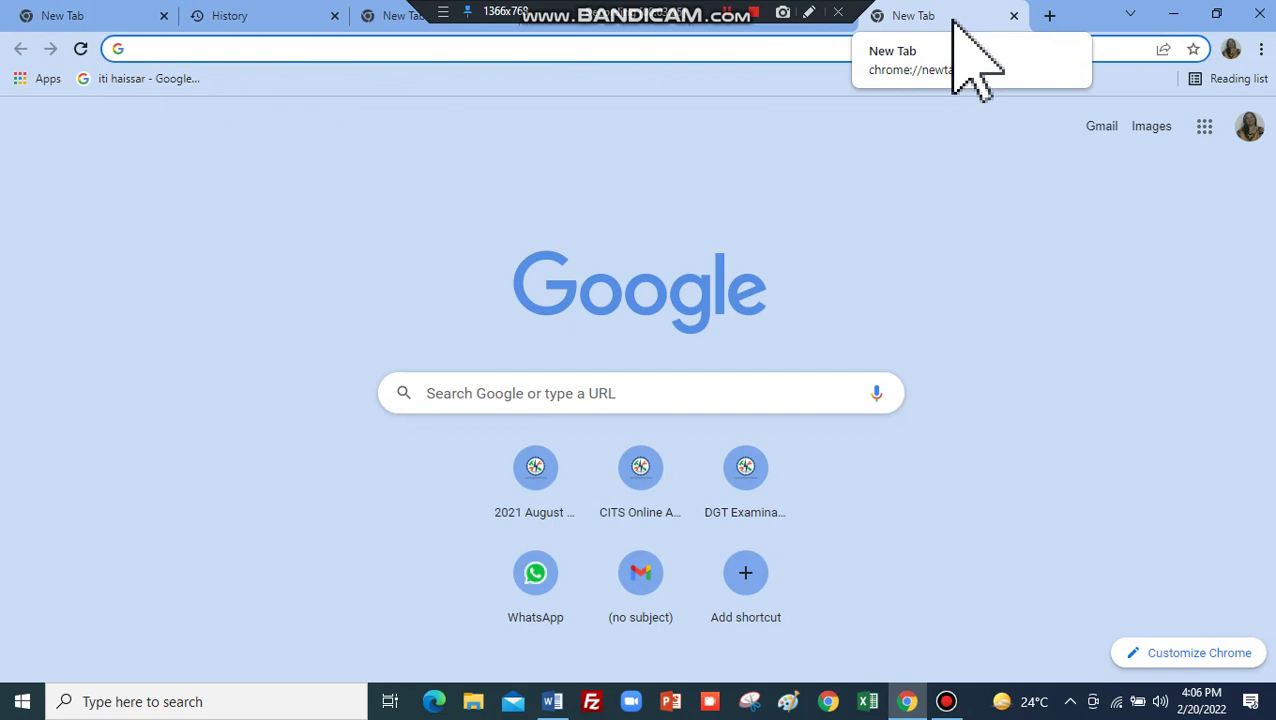
Step: Minimize Chrome and Word, then launch another Chrome window from the taskbar
{"action": "left_click", "coordinate": [1262, 18]}
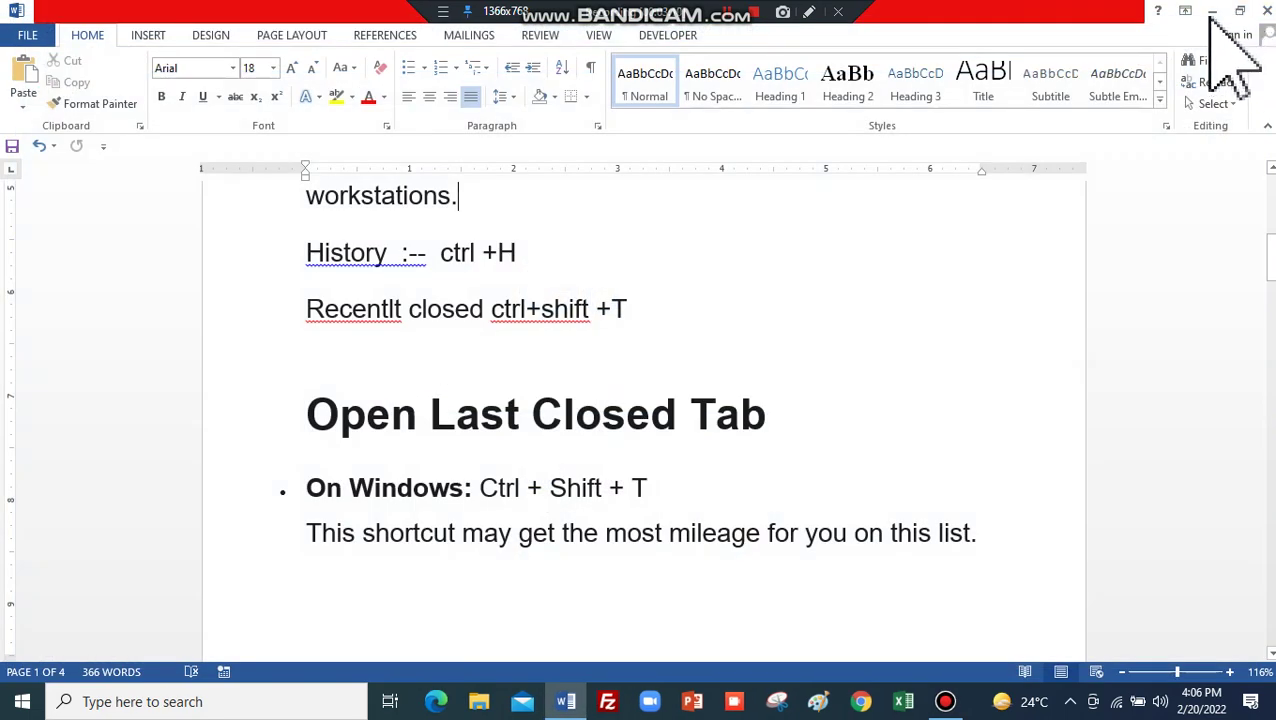
{"action": "left_click", "coordinate": [1213, 13]}
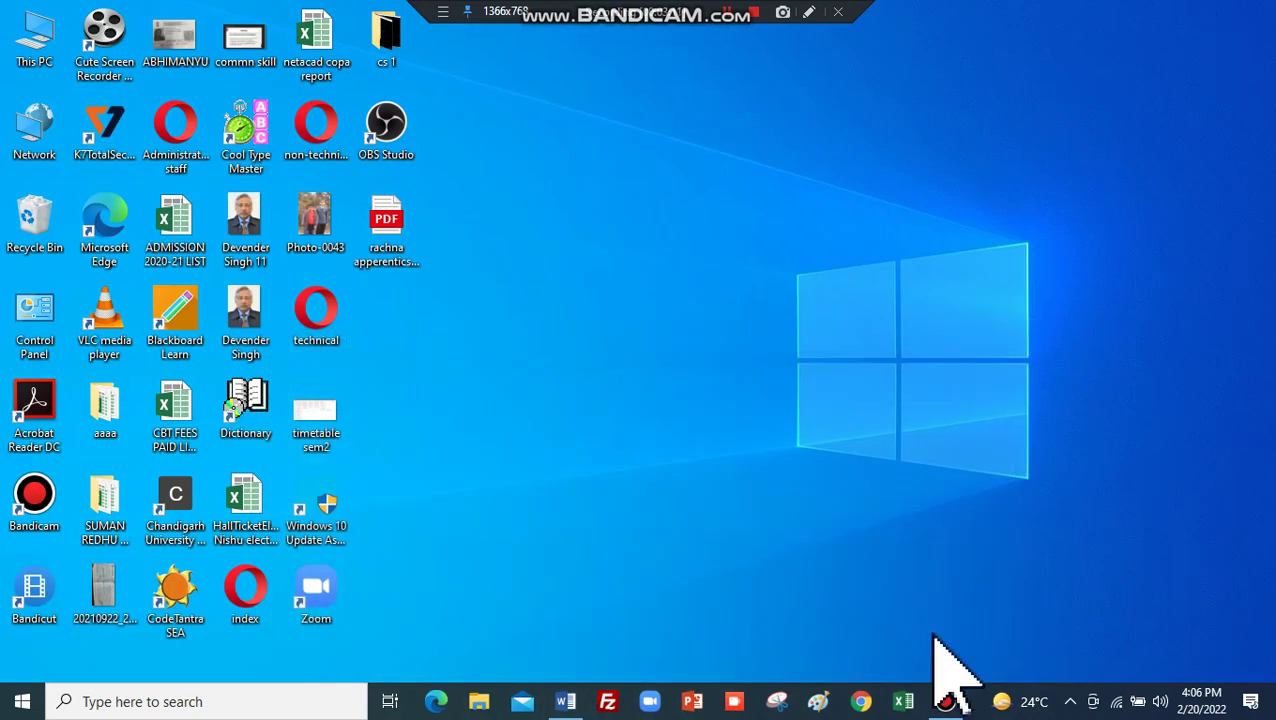
{"action": "left_click", "coordinate": [862, 702]}
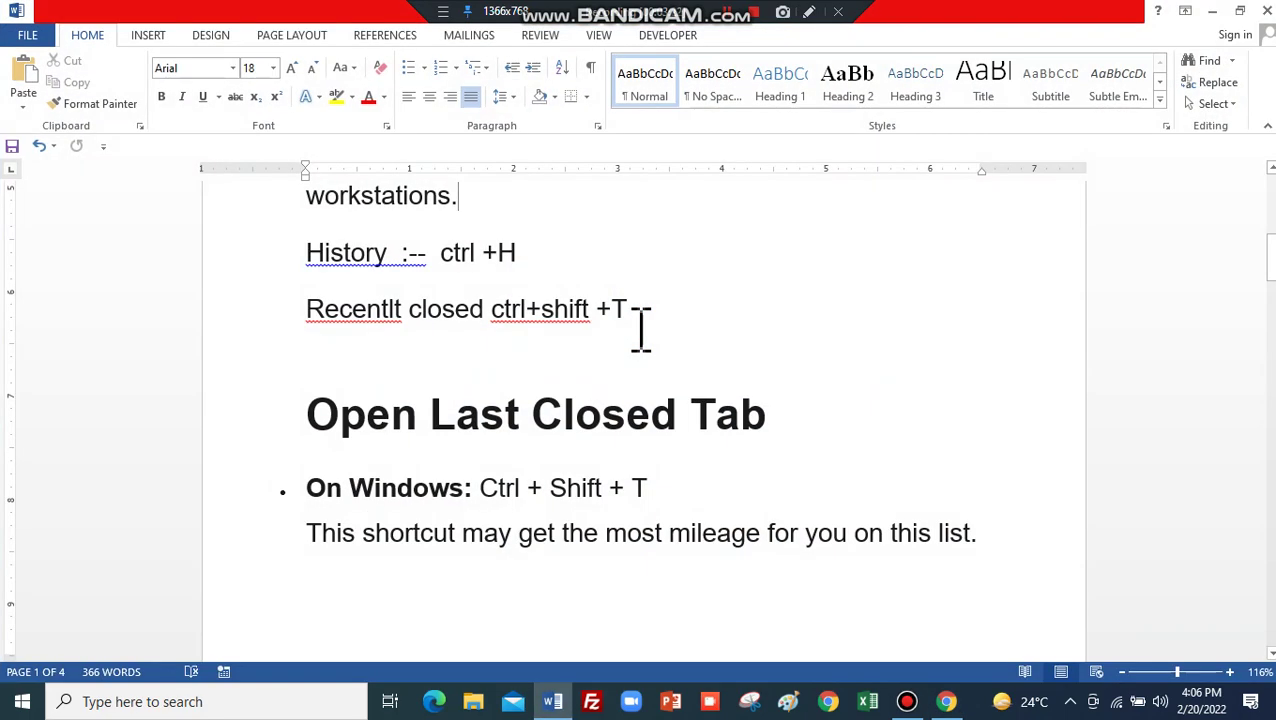
Step: Switch between the single-tab and multi-tab Chrome windows, then bring Word to the front
{"action": "key", "text": "alt+Tab"}
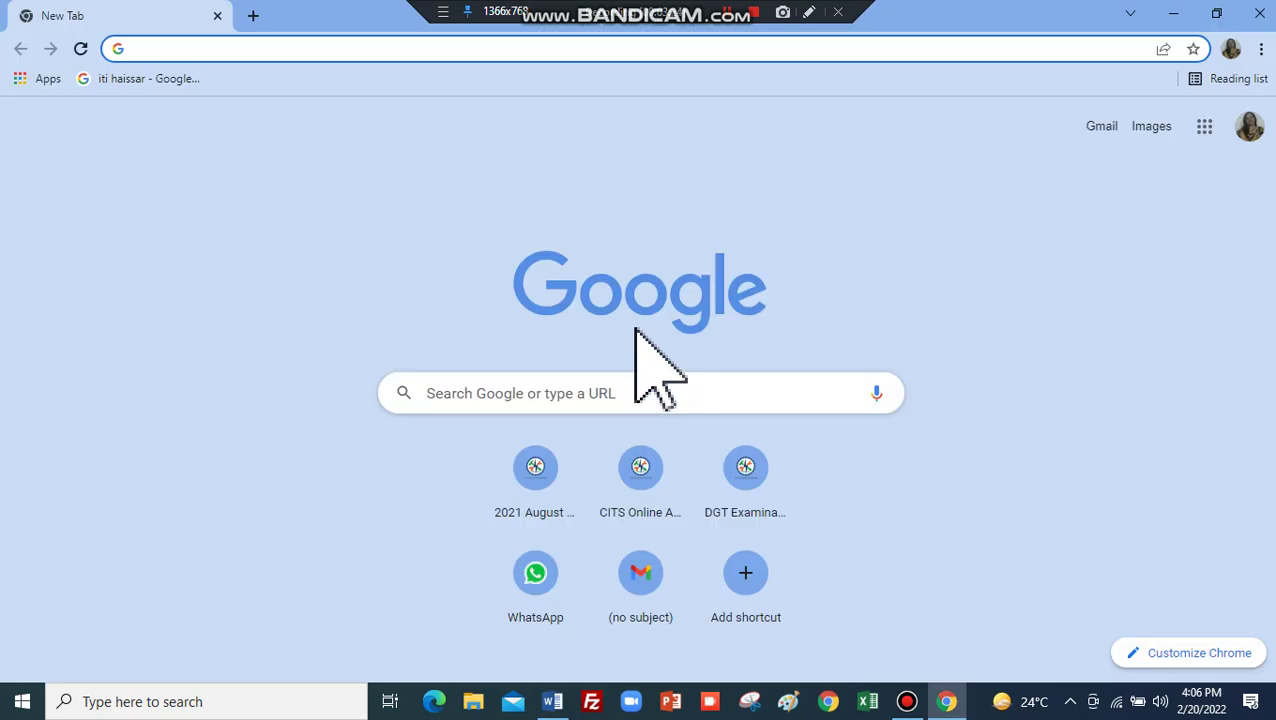
{"action": "key", "text": "alt+Tab"}
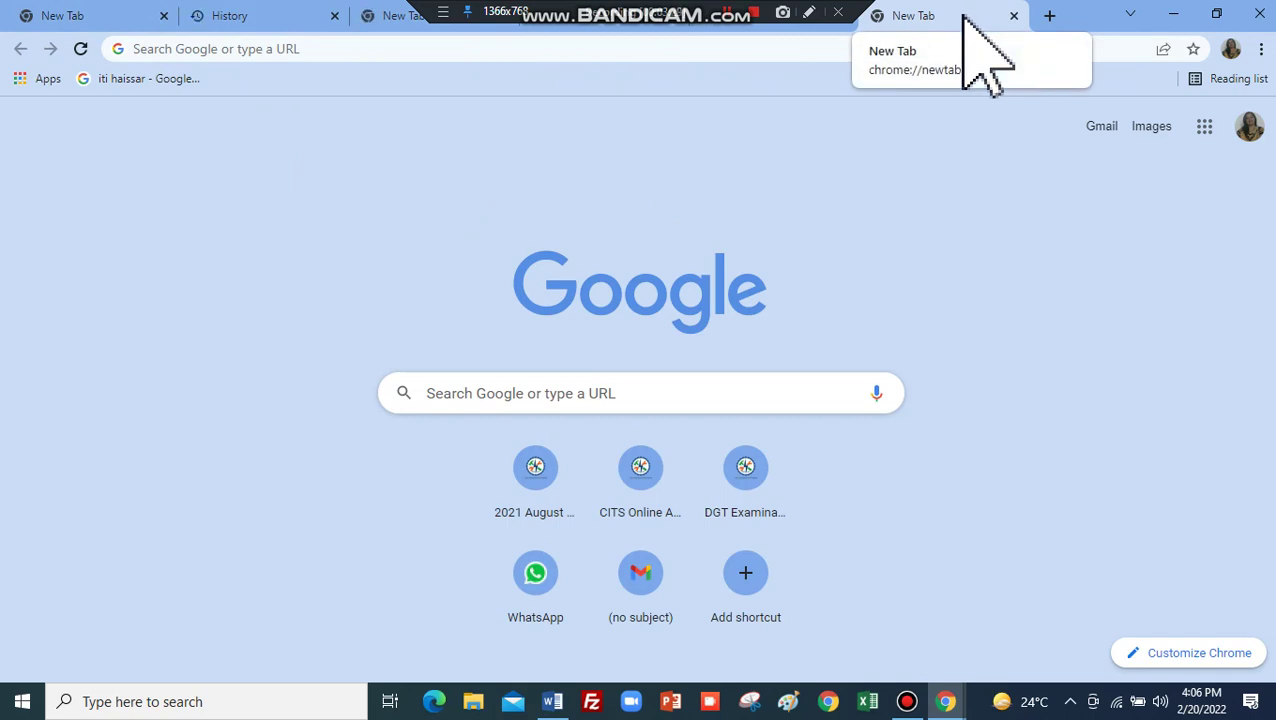
{"action": "key", "text": "ctrl+n"}
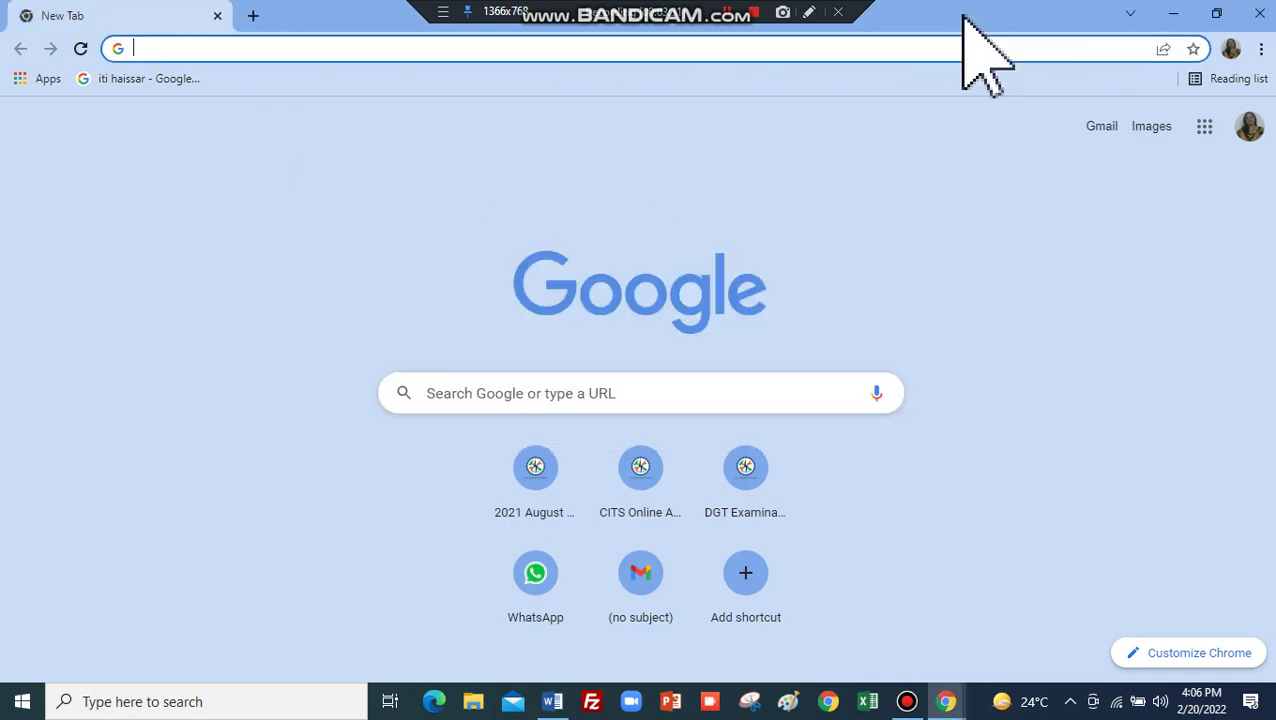
{"action": "key", "text": "alt+Tab"}
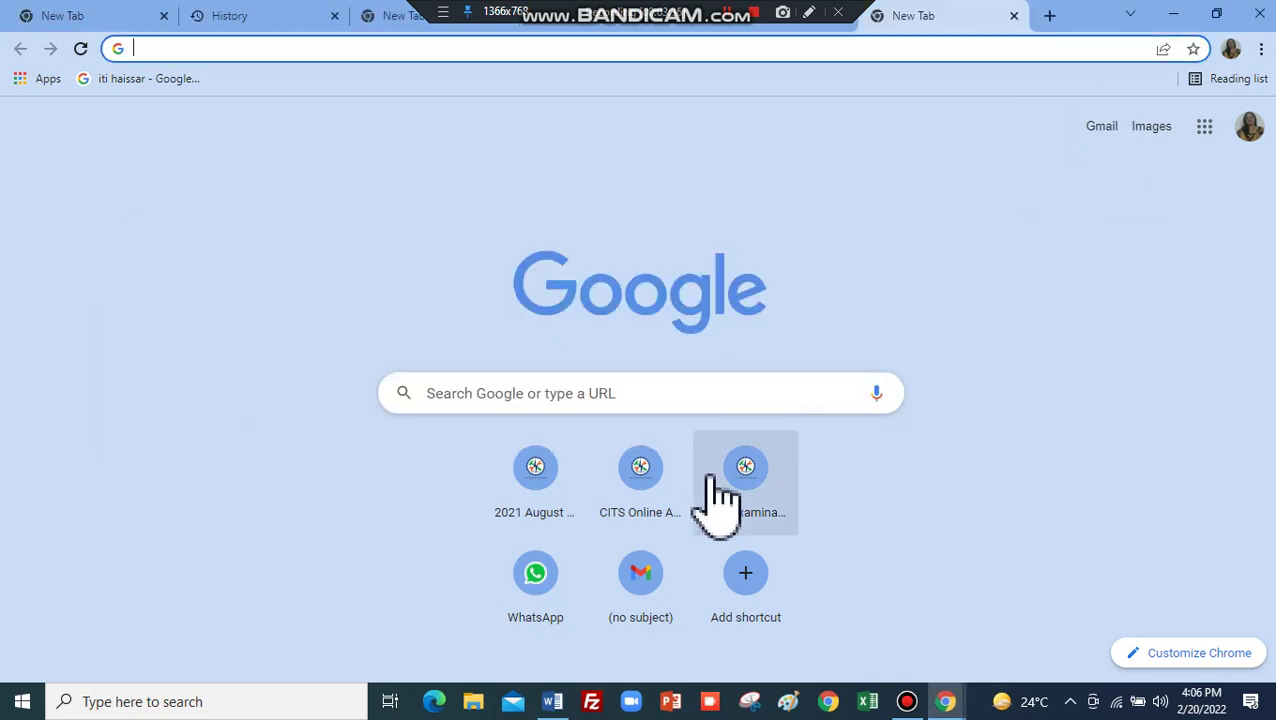
{"action": "left_click", "coordinate": [555, 700]}
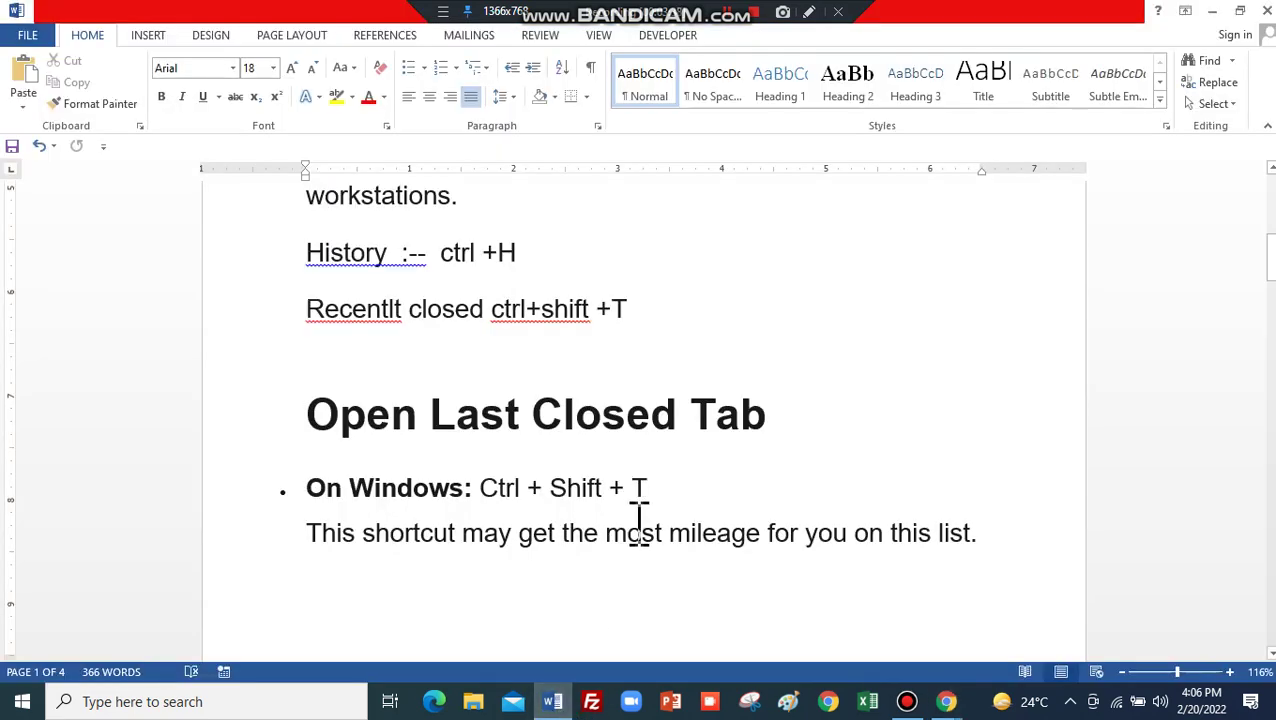
Step: Move down the Word notes to the Jump Between Next & Previous Tabs section, then return to Chrome
{"action": "key", "text": "Down"}
{"action": "key", "text": "Down"}
{"action": "key", "text": "Down"}
{"action": "key", "text": "Down"}
{"action": "key", "text": "Down"}
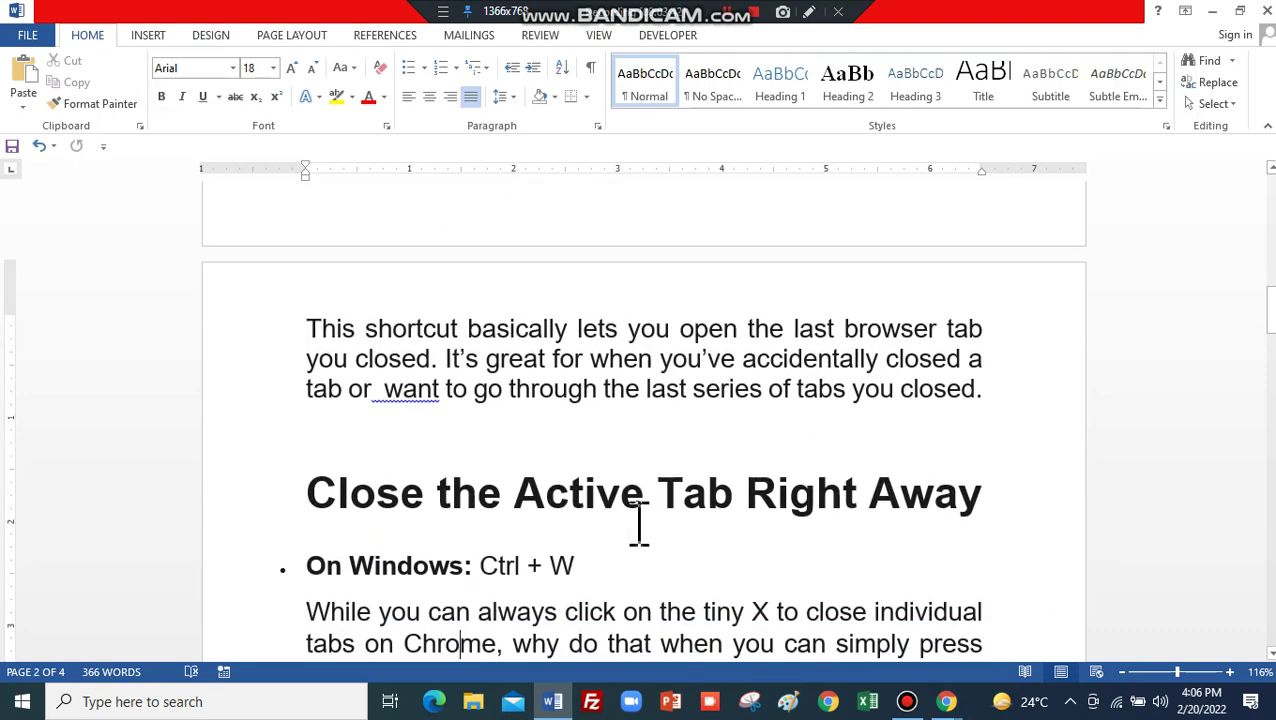
{"action": "key", "text": "Down"}
{"action": "key", "text": "Down"}
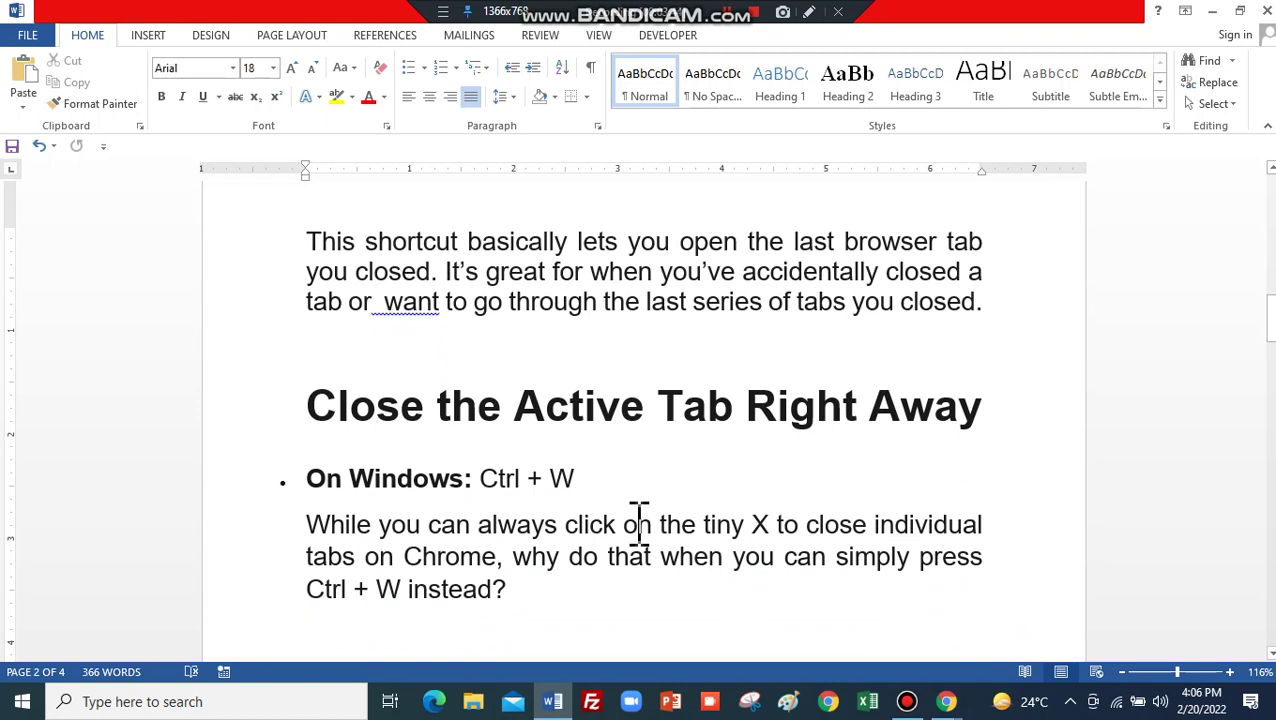
{"action": "mouse_move", "coordinate": [896, 493]}
{"action": "key", "text": "Down"}
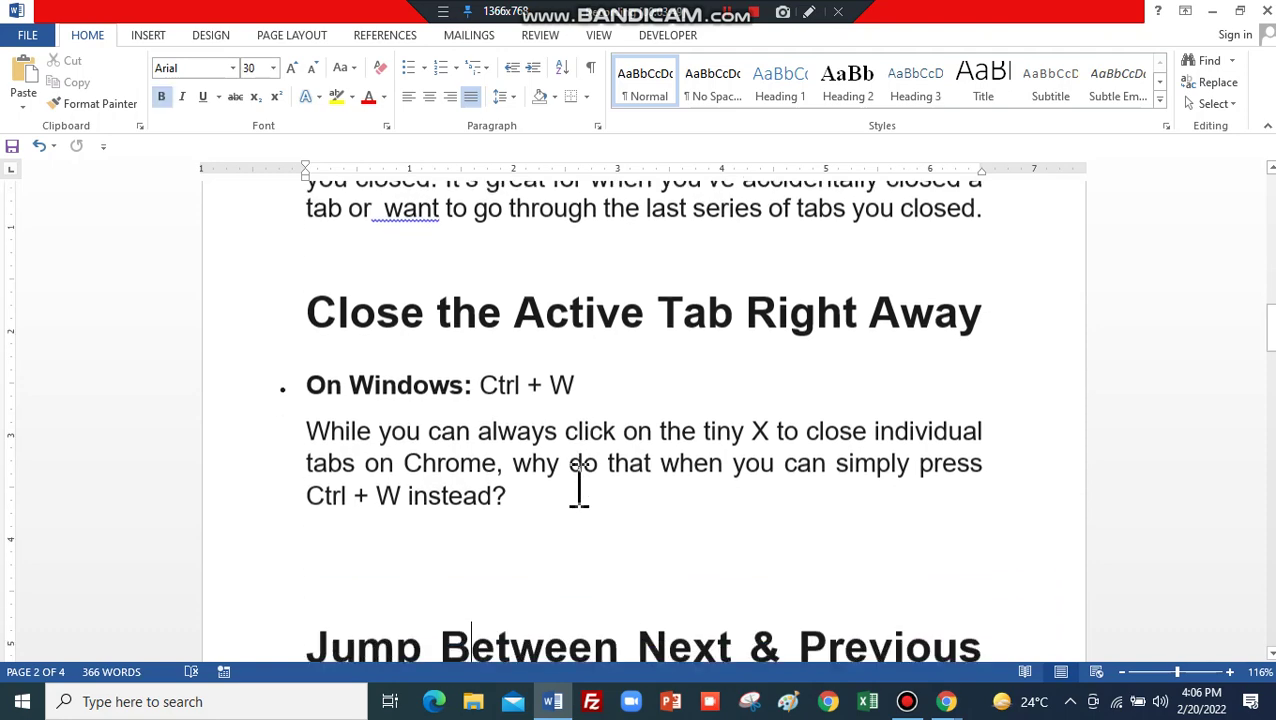
{"action": "key", "text": "Down"}
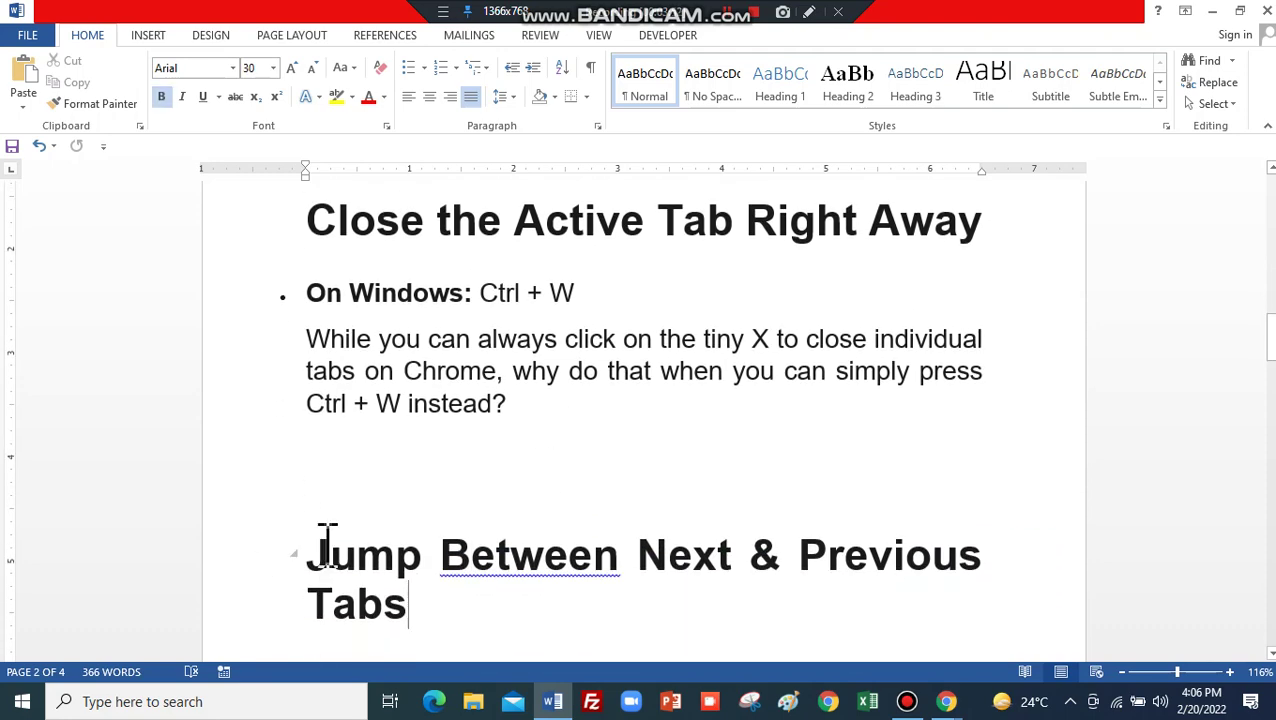
{"action": "key", "text": "alt+Tab"}
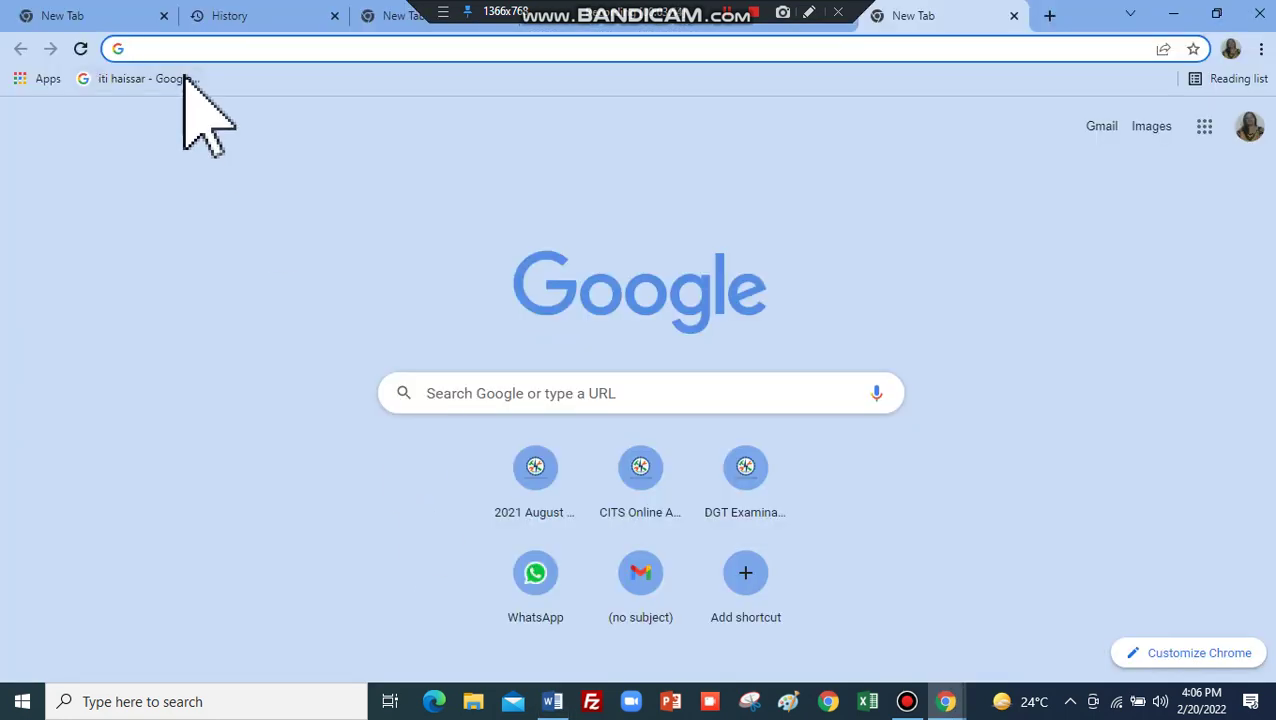
Step: Click through the History tab and then the last New Tab
{"action": "left_click", "coordinate": [101, 16]}
{"action": "left_click", "coordinate": [258, 15]}
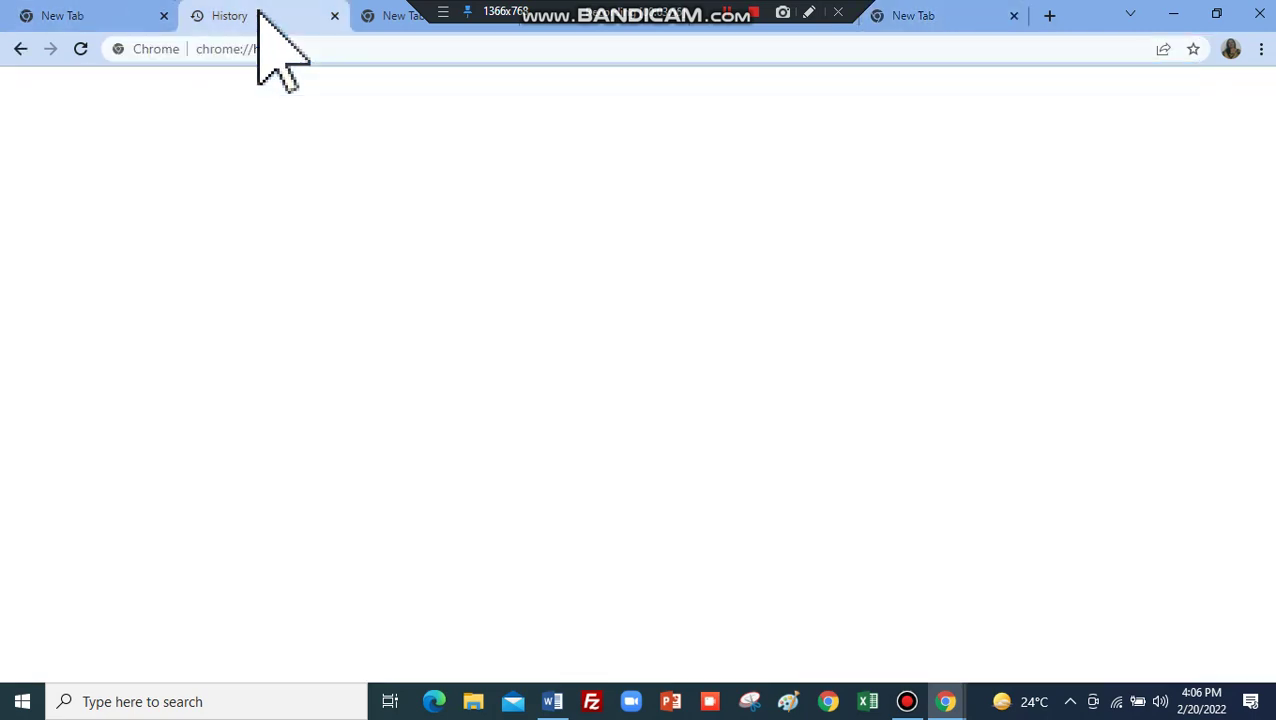
{"action": "left_click", "coordinate": [940, 16]}
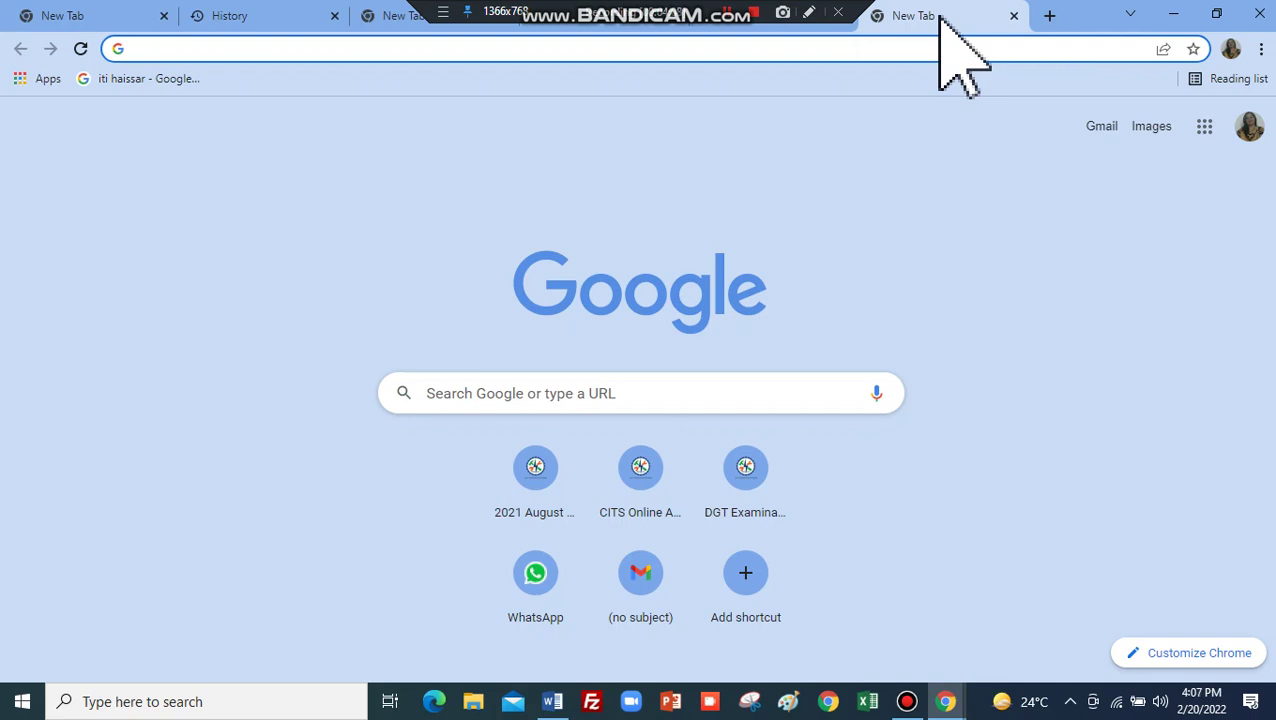
Step: Cycle through the open tabs with Ctrl+Shift+Tab and Ctrl+Tab, then switch to Word
{"action": "key", "text": "ctrl+r"}
{"action": "key", "text": "ctrl+h"}
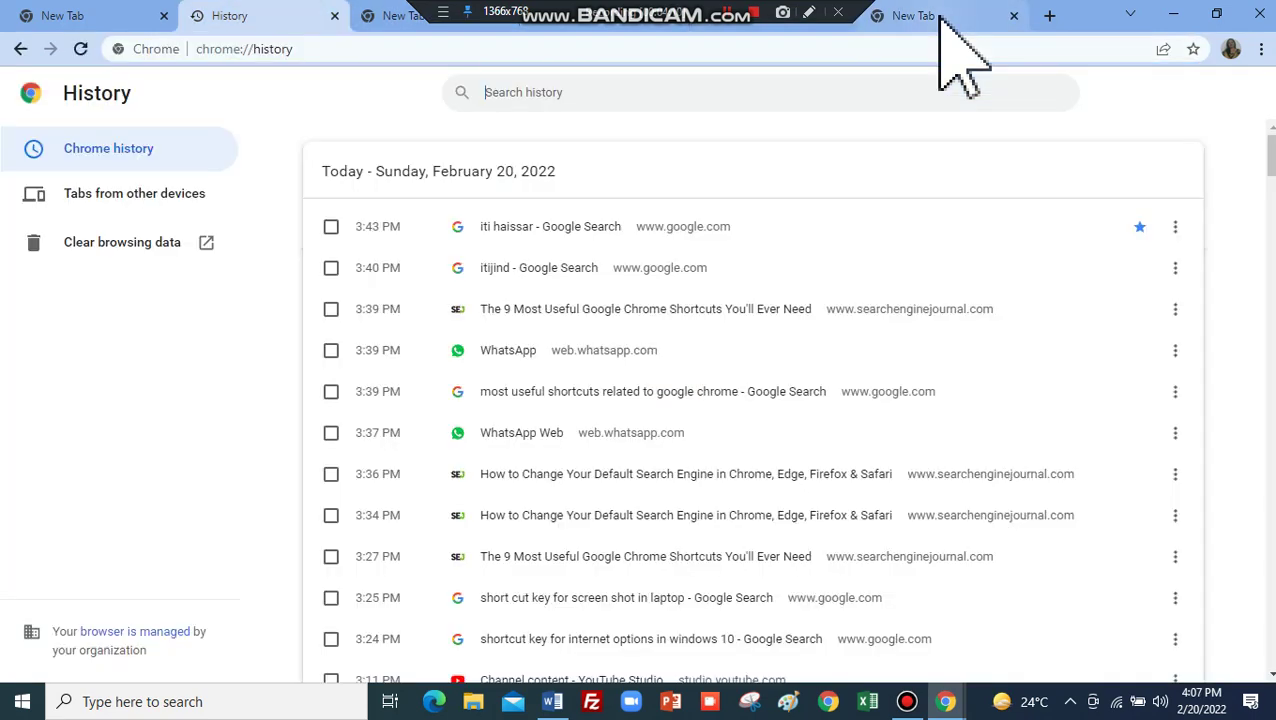
{"action": "key", "text": "ctrl+shift+Tab"}
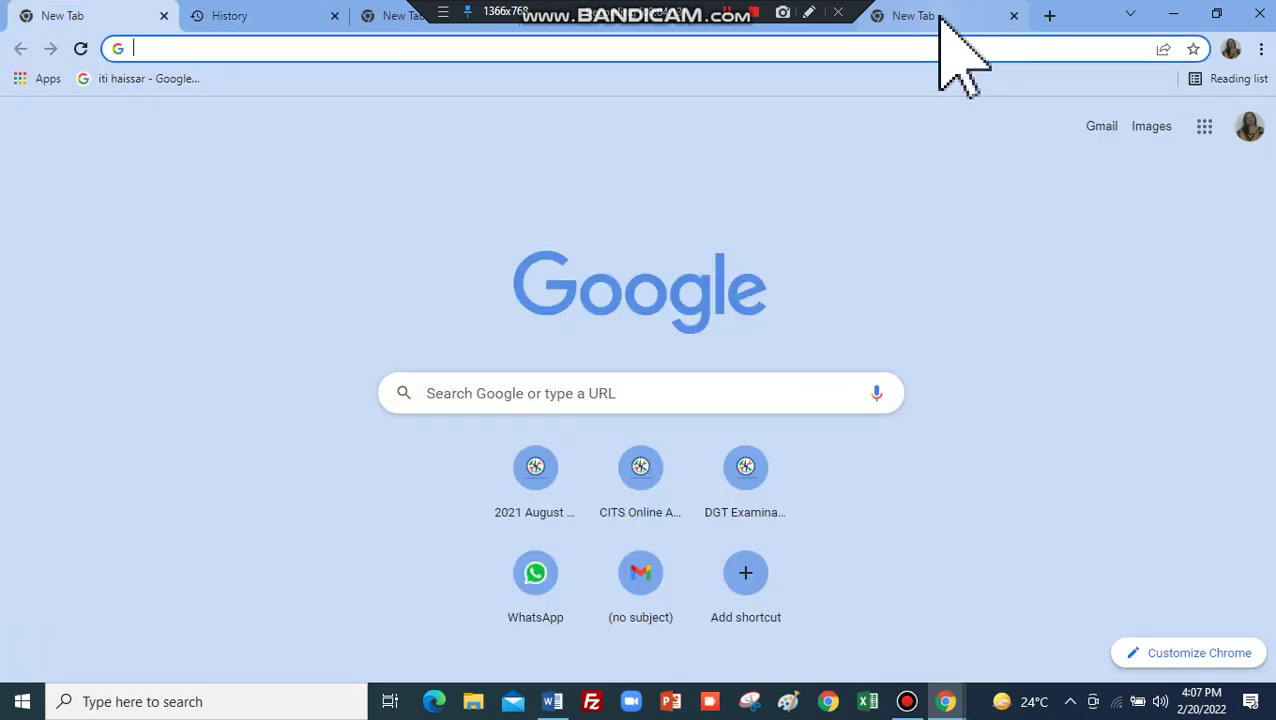
{"action": "key", "text": "ctrl+Tab"}
{"action": "key", "text": "ctrl+Tab"}
{"action": "key", "text": "ctrl+Tab"}
{"action": "key", "text": "ctrl+Tab"}
{"action": "key", "text": "ctrl+Tab"}
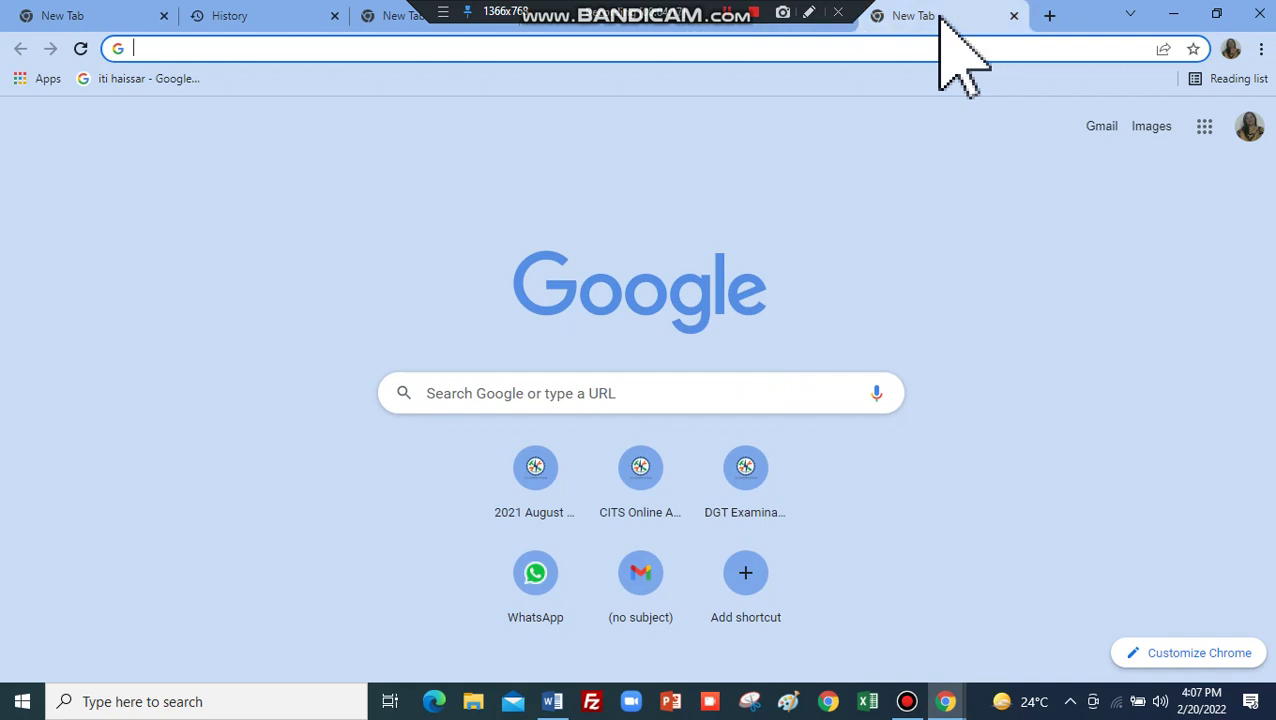
{"action": "key", "text": "alt+Tab"}
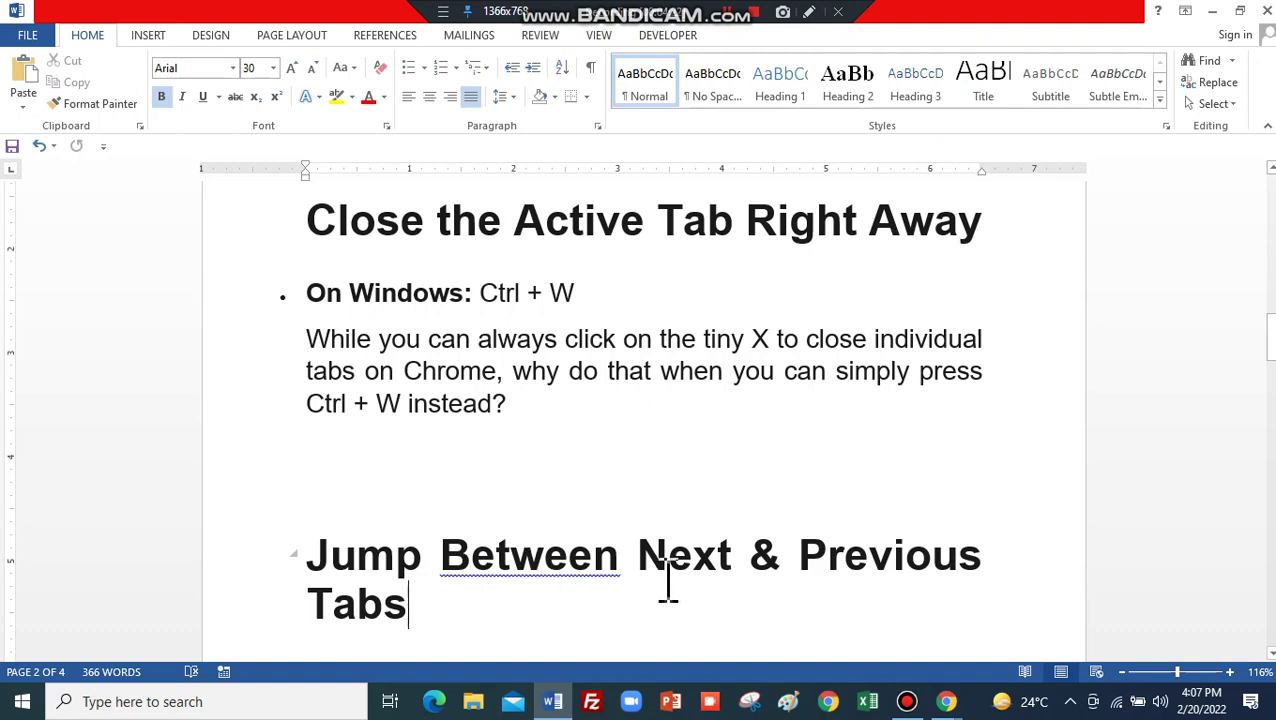
Step: Paste the next/previous tab bullet and the On Windows: Ctrl + M bullet into the notes
{"action": "type", "text": "On Windows: Ctrl + PgDn (Next open tab) or Ctrl + PgUp (Previous open tab)"}
{"action": "key", "text": "Down"}
{"action": "key", "text": "Down"}
{"action": "key", "text": "Down"}
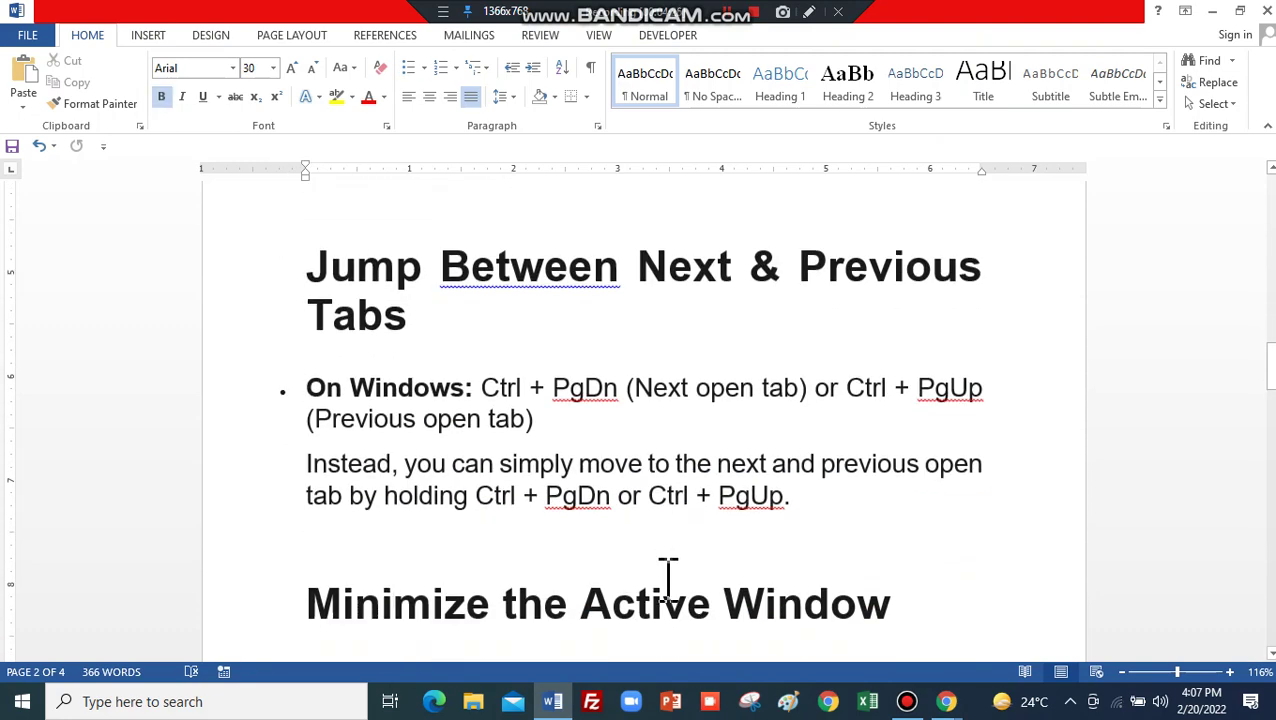
{"action": "type", "text": "On Windows: Ctrl + M"}
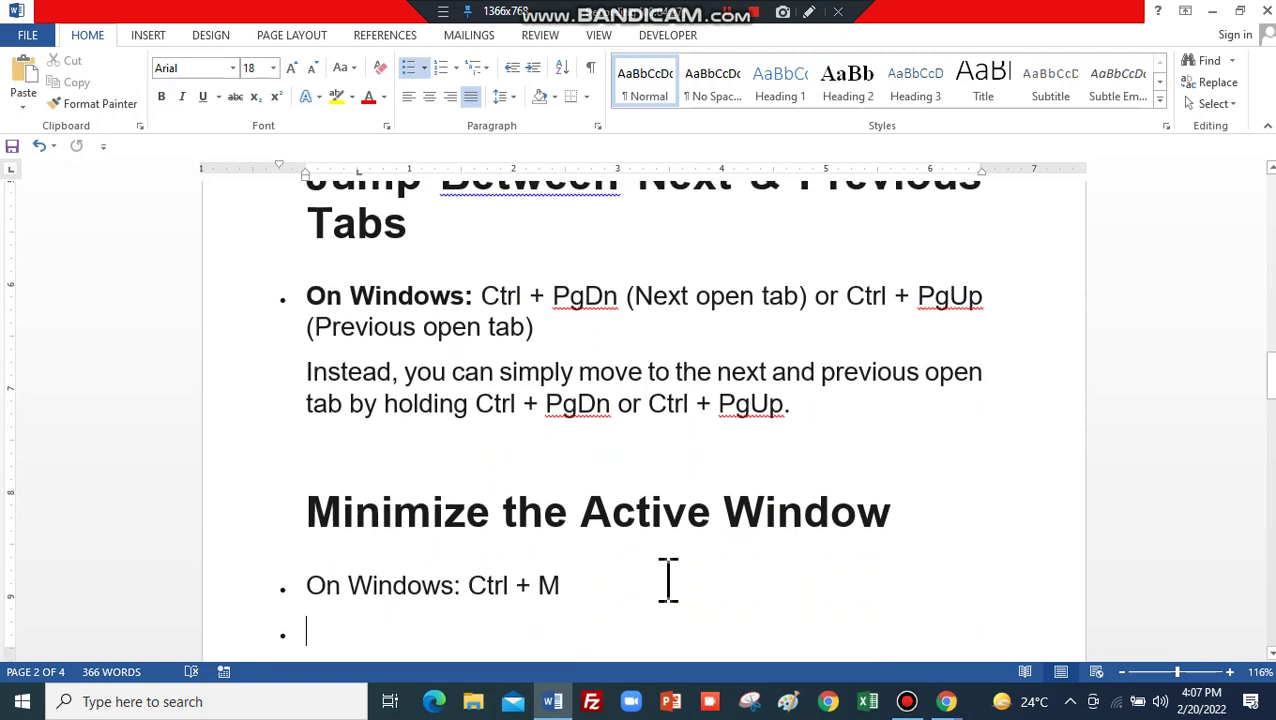
{"action": "key", "text": "Left"}
Step: Paste the downloads and bookmarks shortcut notes below, then switch to Chrome
{"action": "key", "text": "Down"}
{"action": "key", "text": "Down"}
{"action": "key", "text": "Down"}
{"action": "key", "text": "Down"}
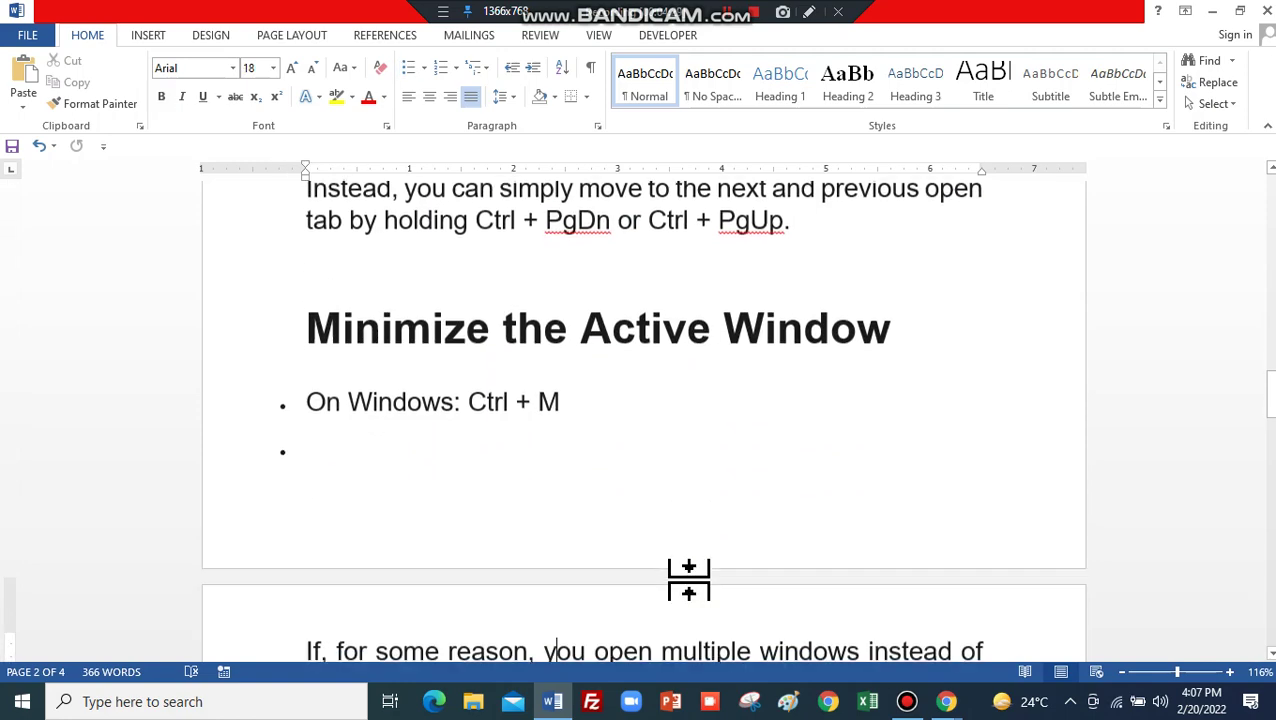
{"action": "key", "text": "End"}
{"action": "type", "text": "Open Your Downloads Page On Windows: Ctrl + J"}
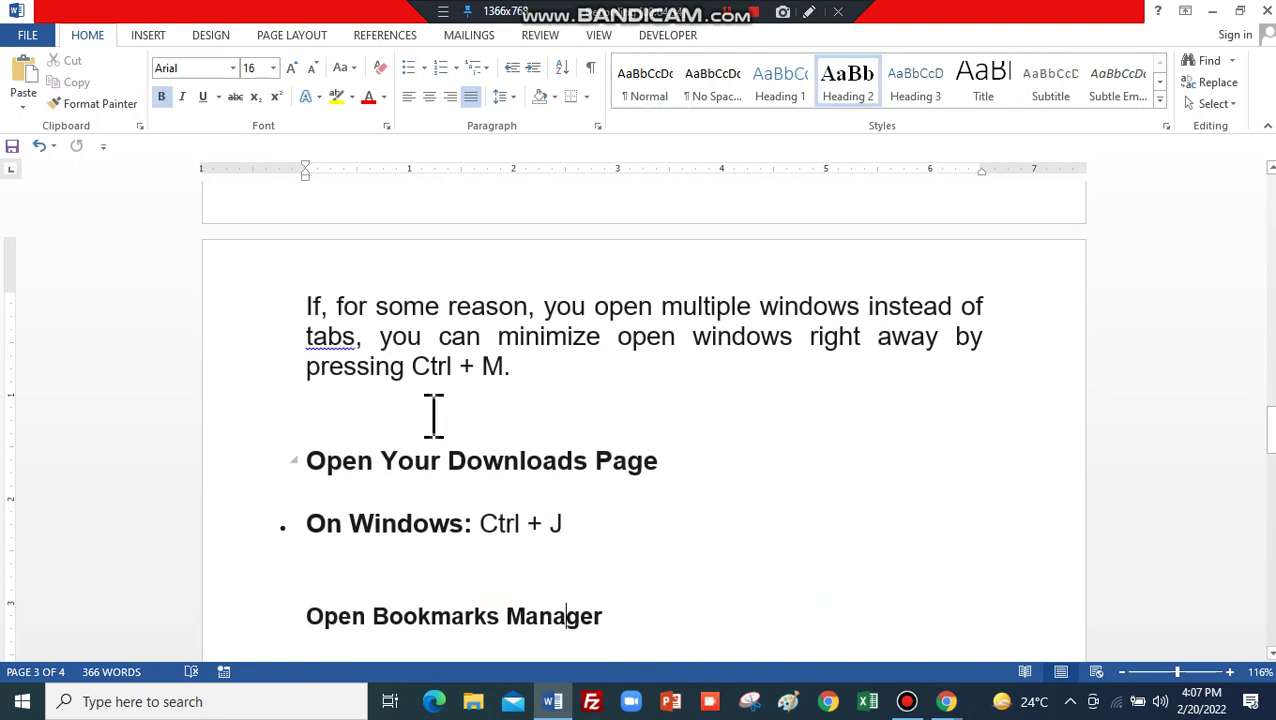
{"action": "mouse_move", "coordinate": [480, 461]}
{"action": "key", "text": "alt+Tab"}
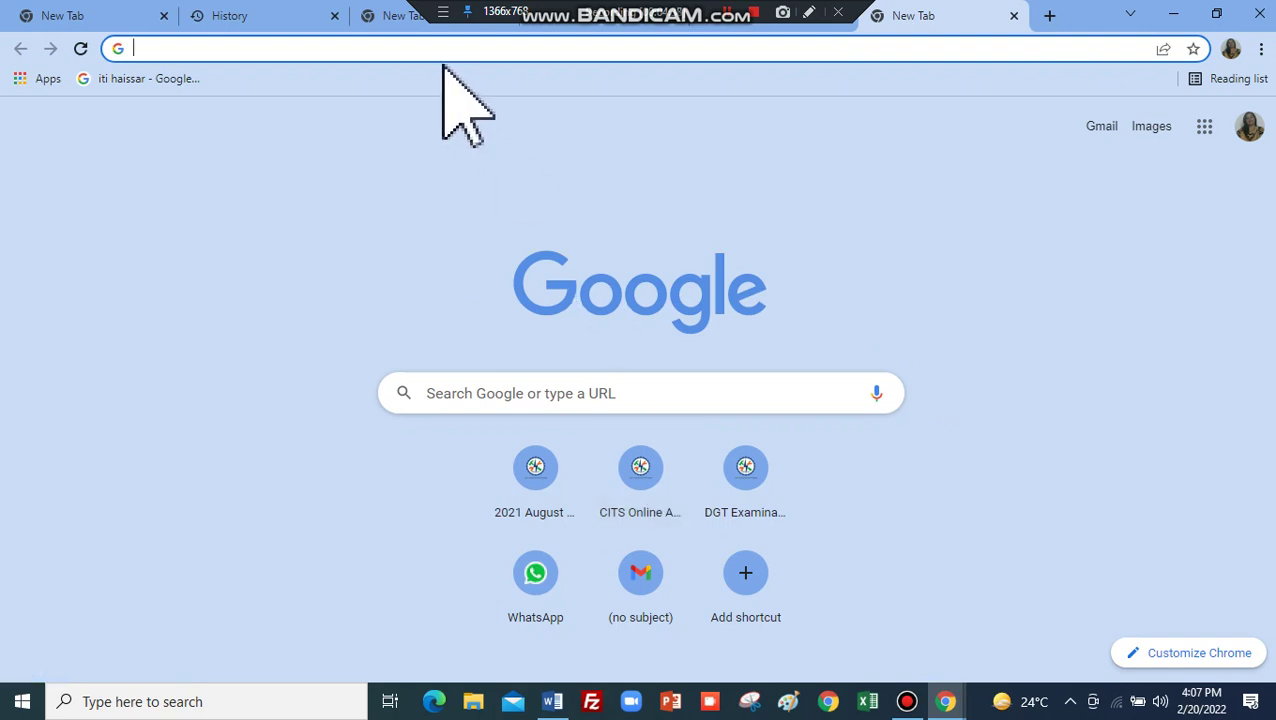
Step: Open and dismiss Chrome's main menu, open the Downloads page with Ctrl+J, then return to Word
{"action": "left_click", "coordinate": [1261, 49]}
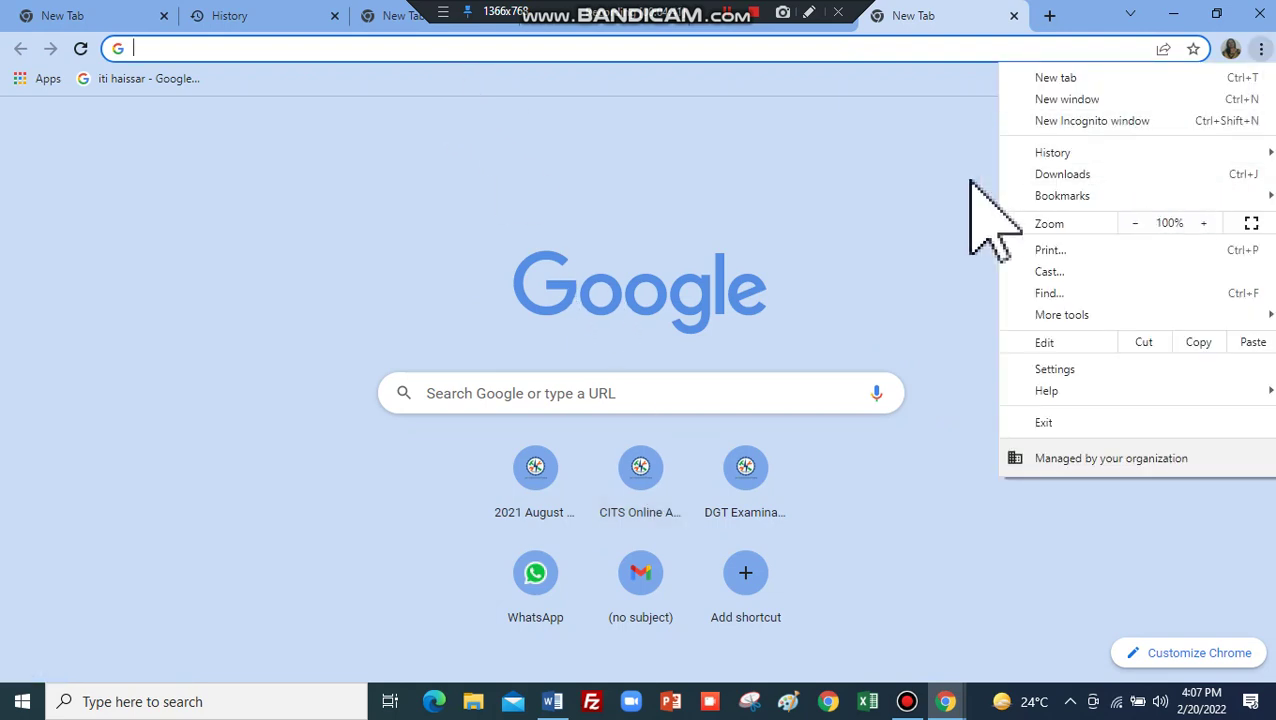
{"action": "left_click", "coordinate": [783, 177]}
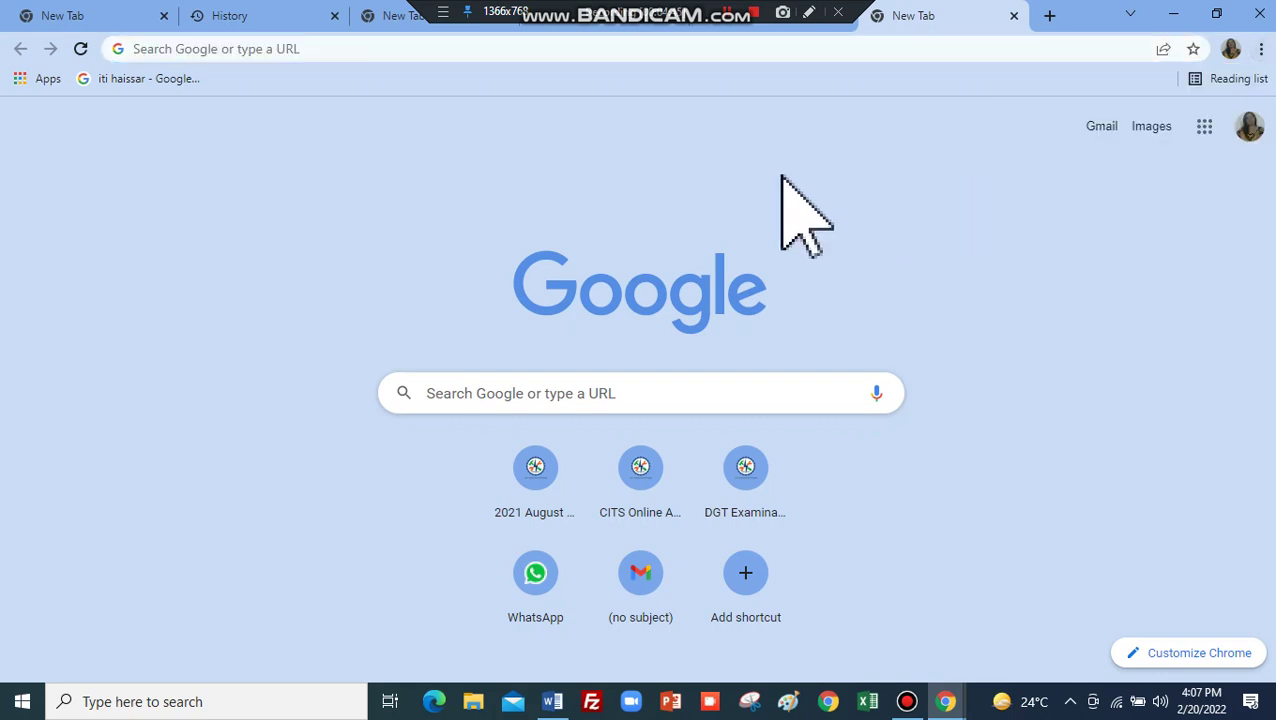
{"action": "key", "text": "ctrl+j"}
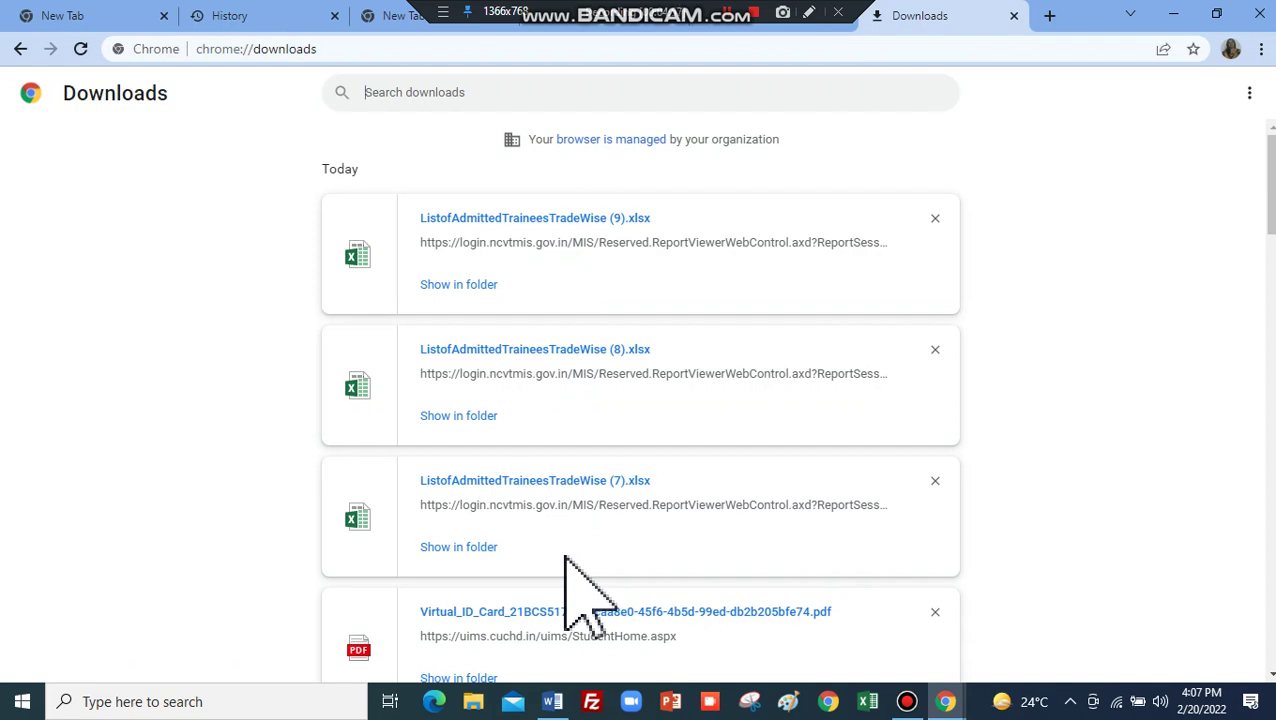
{"action": "key", "text": "alt+Tab"}
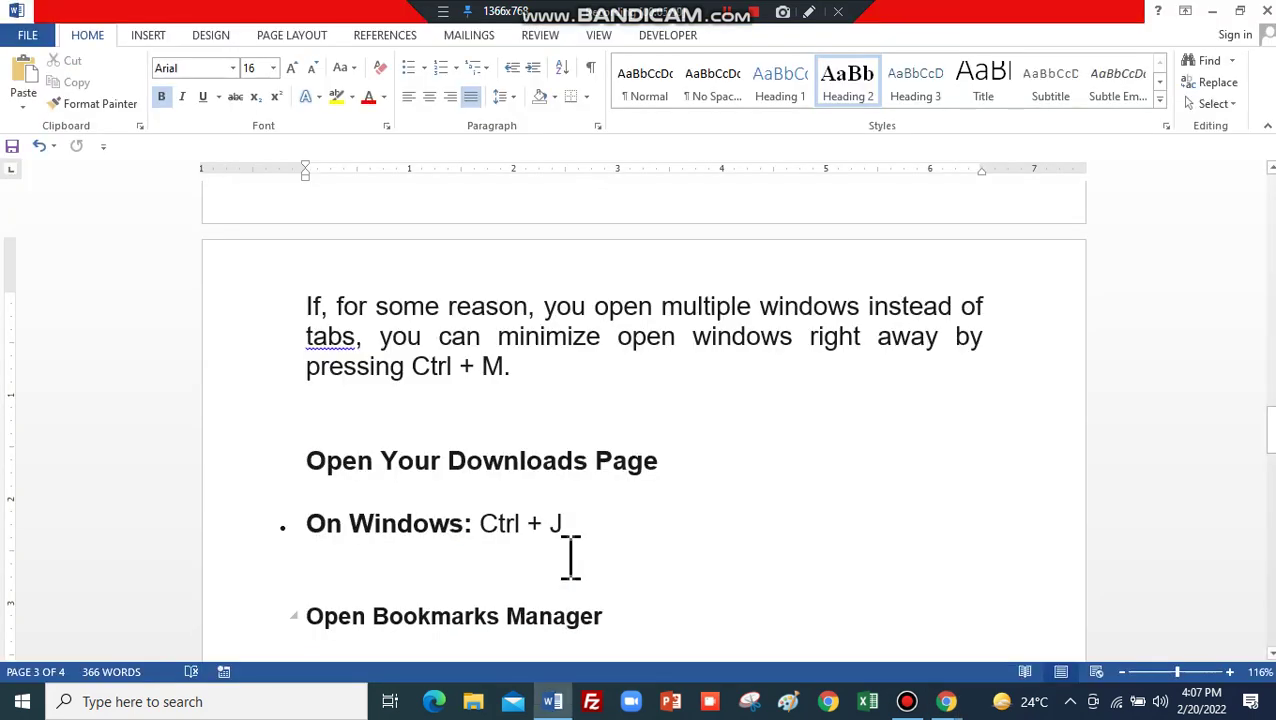
Step: Add bullets 'Ctrl + D in single tab' and 'Ctrl + Shift + D in all tab', then return to Chrome
{"action": "type", "text": "Ctrl + D  in single tab"}
{"action": "key", "text": "Return"}
{"action": "type", "text": "Ctrl +shift +  D  in all tab"}
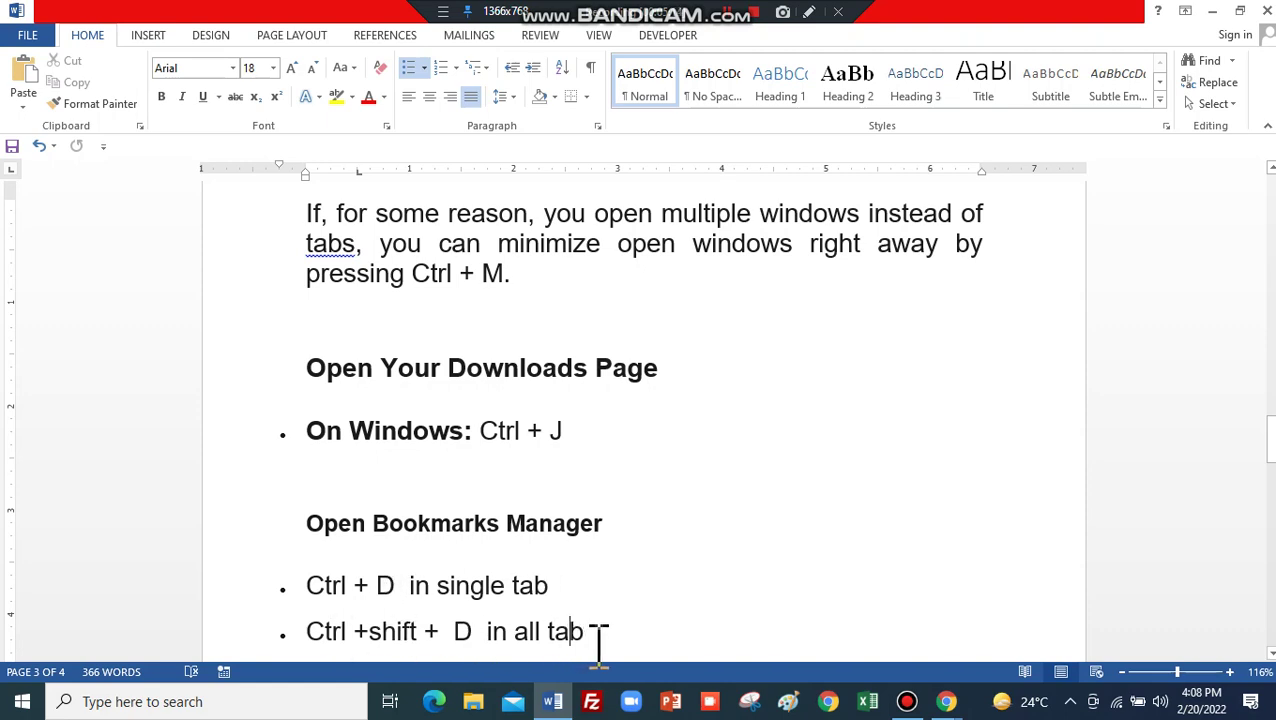
{"action": "key", "text": "alt+Tab"}
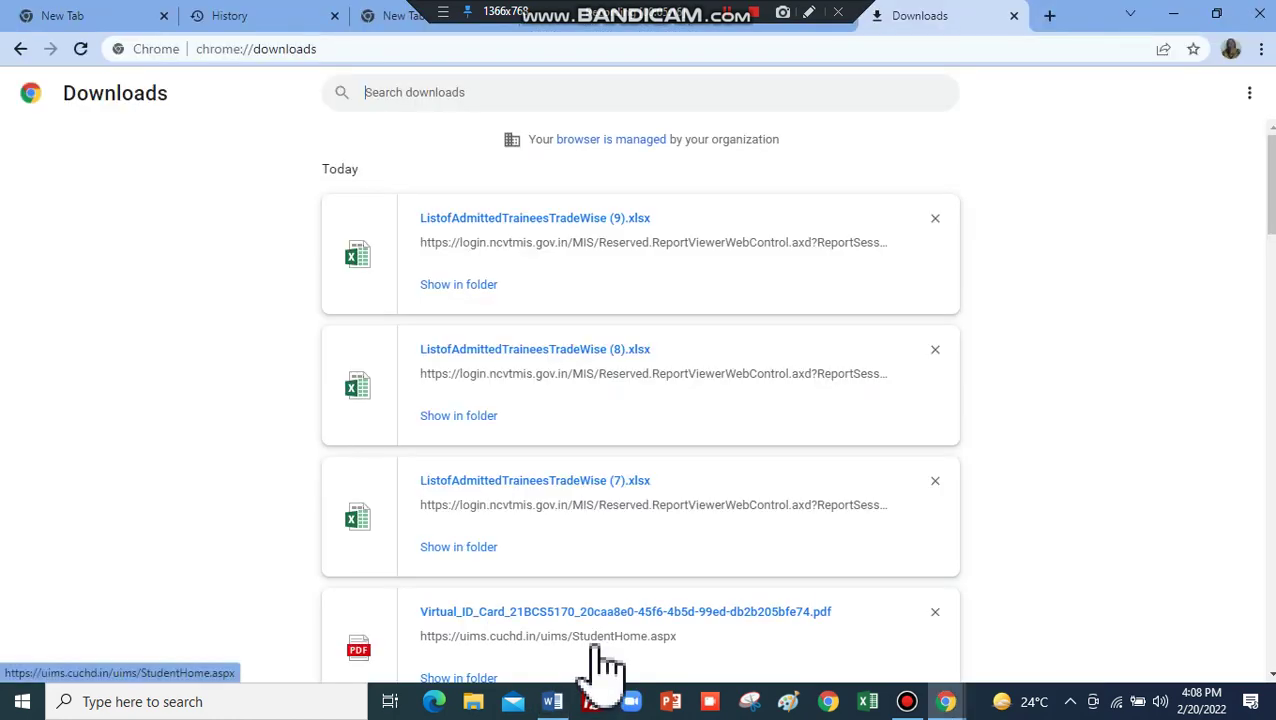
Step: Close the Downloads tab and bookmark the New Tab page with Ctrl+D
{"action": "left_click", "coordinate": [1013, 16]}
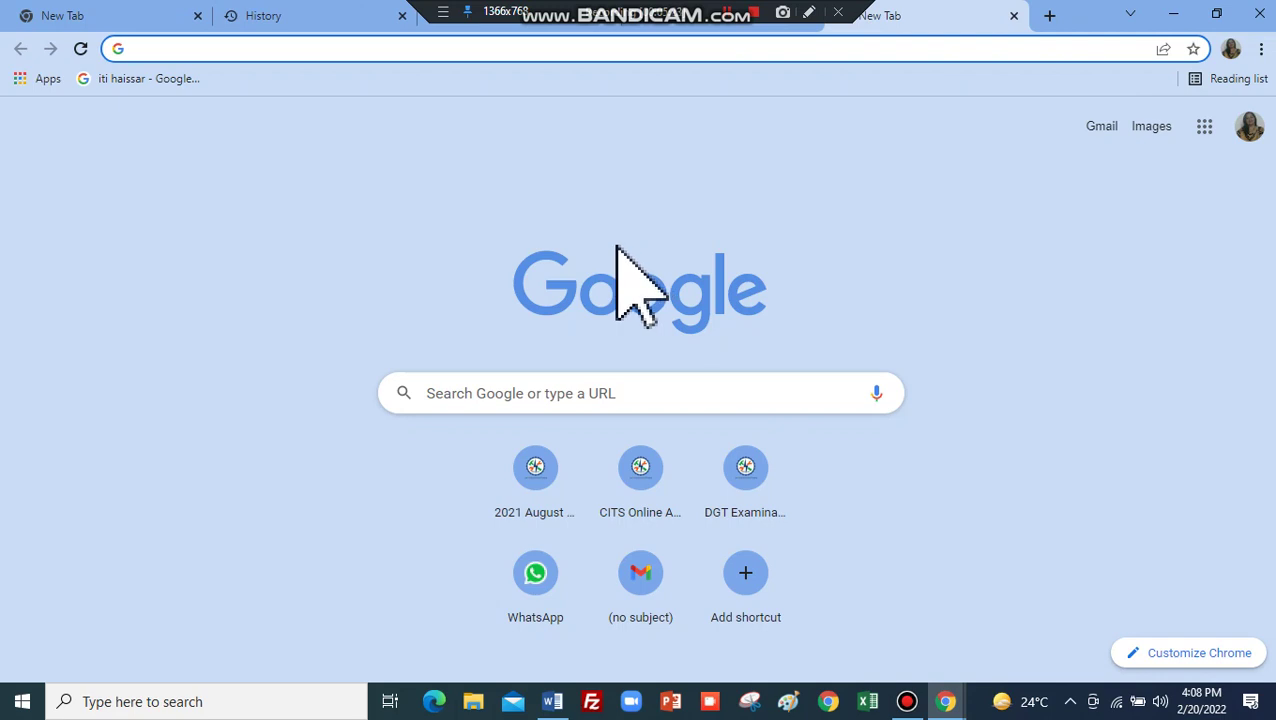
{"action": "key", "text": "ctrl+d"}
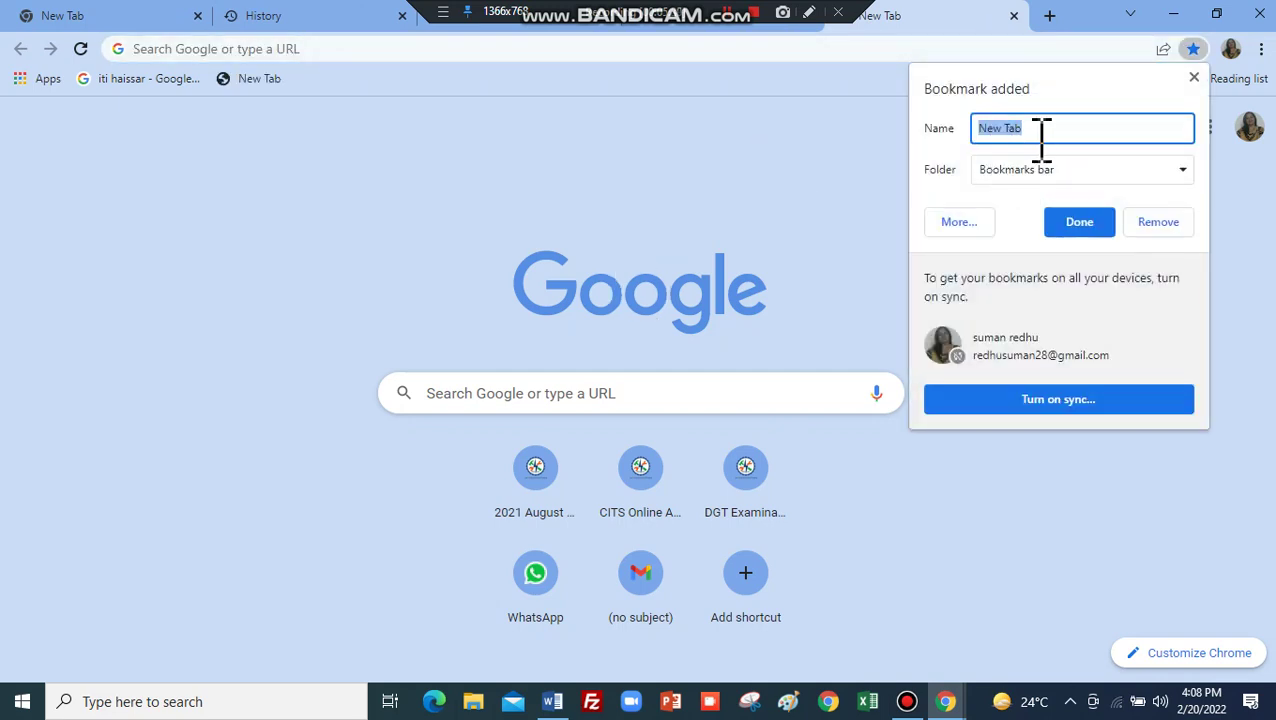
{"action": "left_click", "coordinate": [1193, 77]}
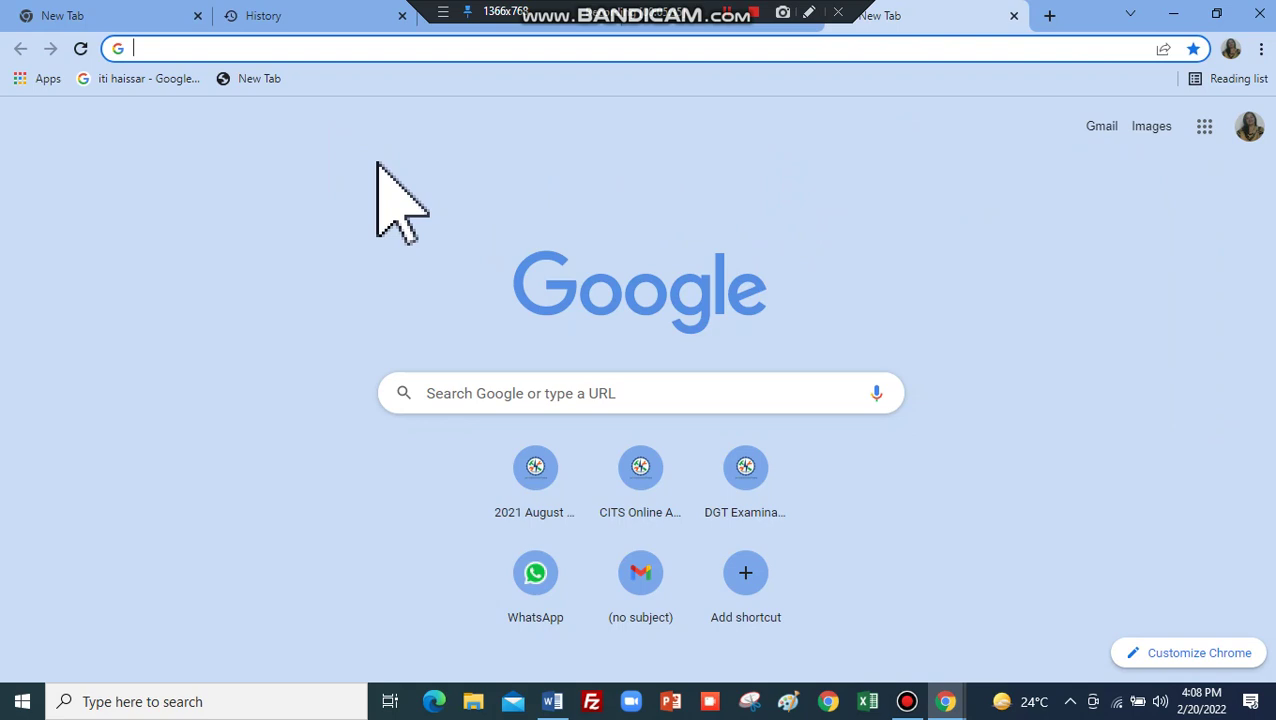
Step: Bring up the Bookmark all tabs dialog with Ctrl+Shift+D, then go back to Word
{"action": "key", "text": "ctrl+shift+d"}
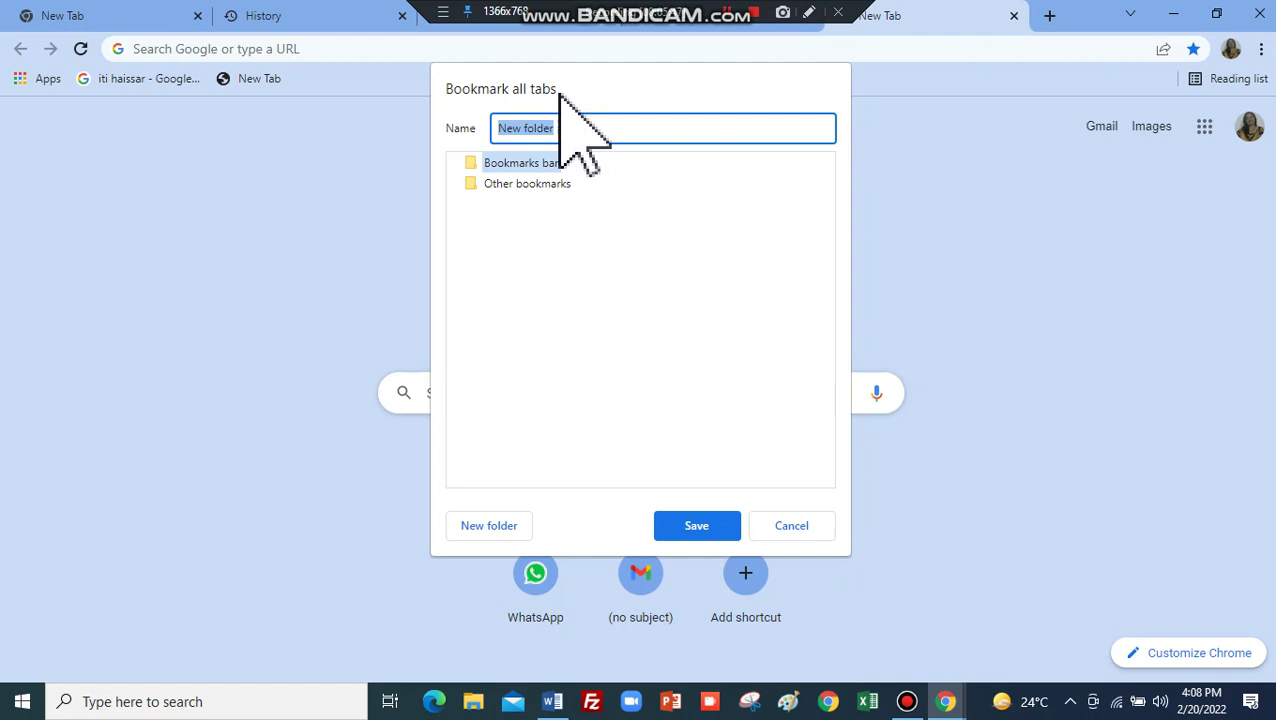
{"action": "left_click", "coordinate": [560, 95]}
{"action": "key", "text": "alt+Tab"}
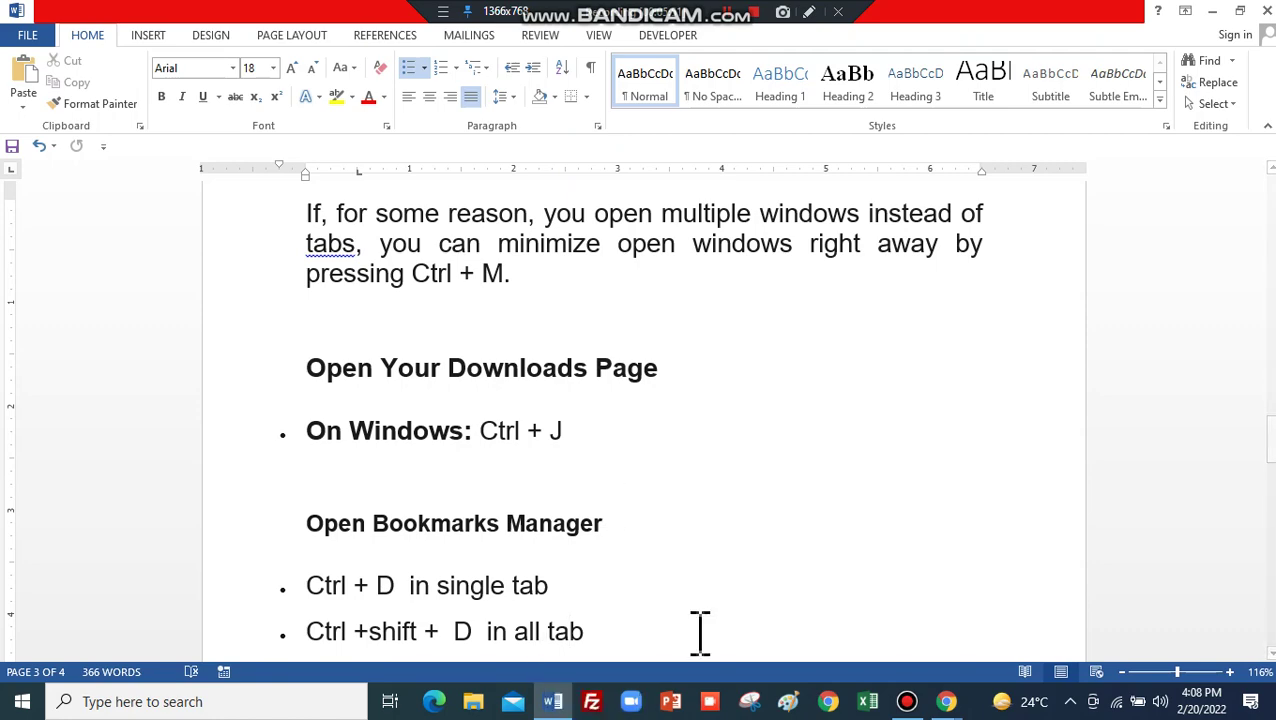
Step: Paste the Bookmarks Manager explanation on a new line after 'in all tab'
{"action": "left_click", "coordinate": [700, 632]}
{"action": "key", "text": "Return"}
{"action": "key", "text": "ctrl+v"}
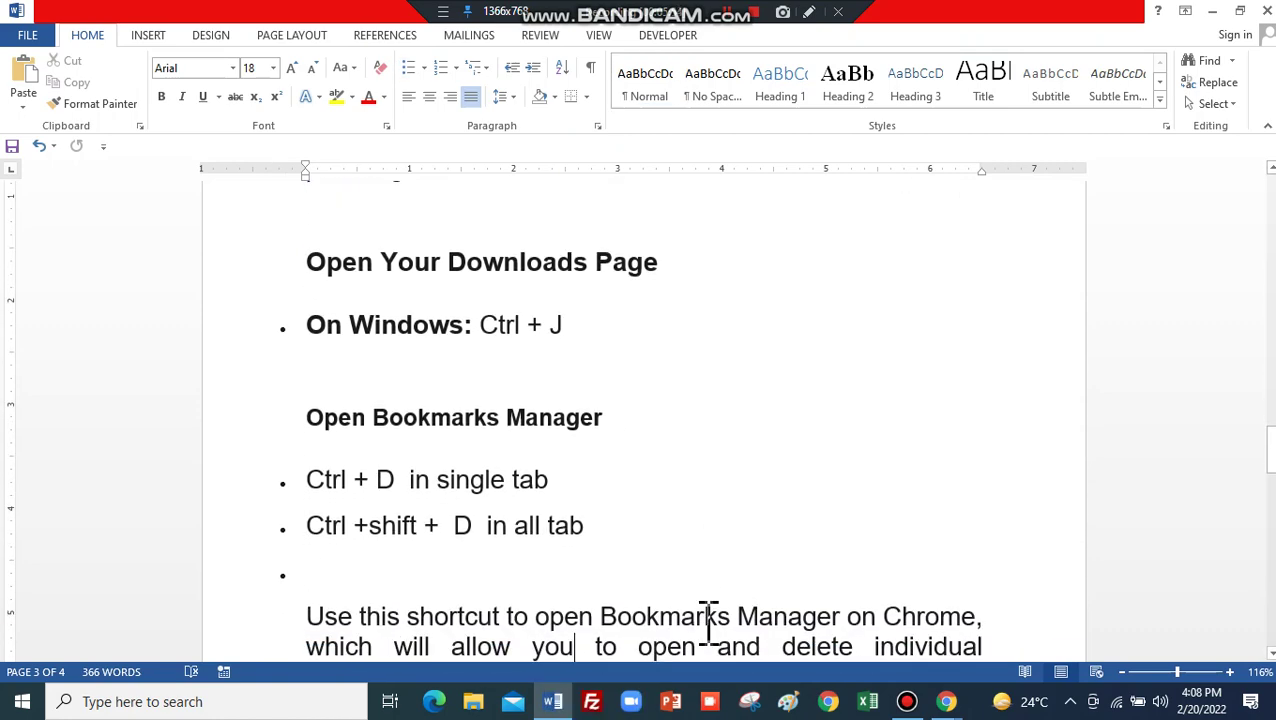
Step: Move down to the Snap Your Cursor heading and cancel Chrome's Bookmark all tabs dialog
{"action": "key", "text": "Down"}
{"action": "key", "text": "Down"}
{"action": "key", "text": "Down"}
{"action": "key", "text": "Down"}
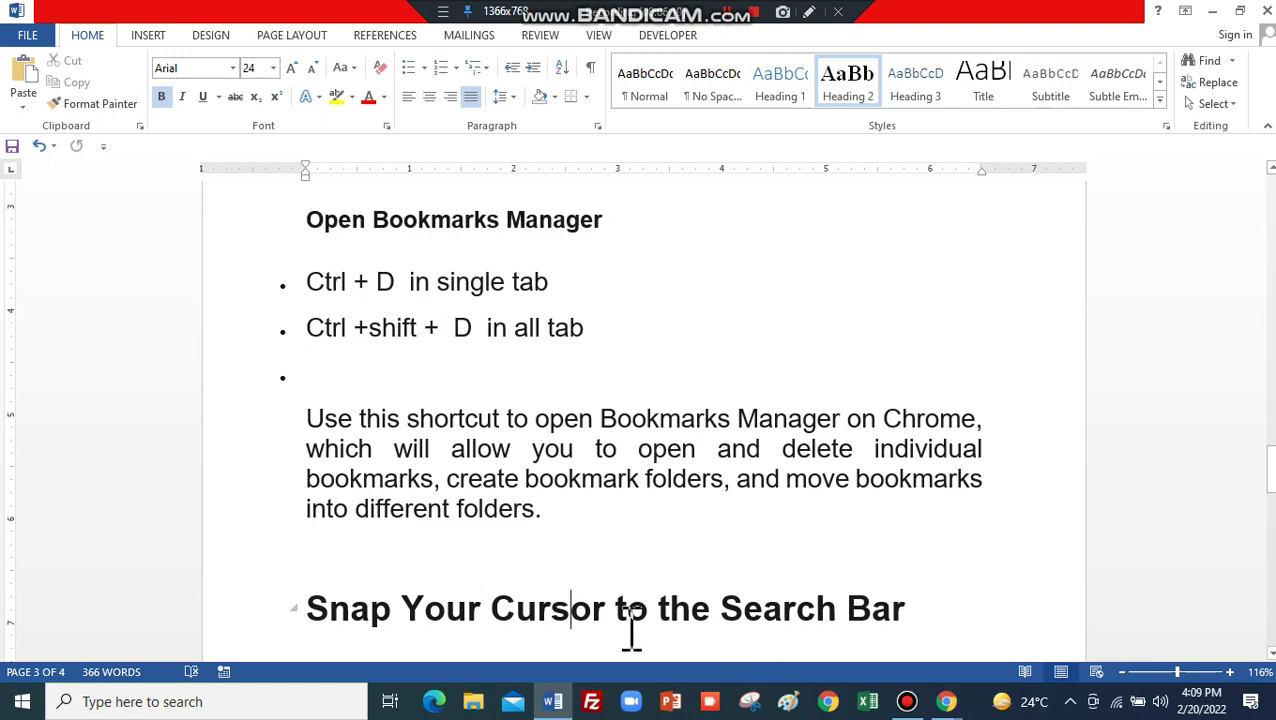
{"action": "mouse_move", "coordinate": [605, 608]}
{"action": "key", "text": "alt+Tab"}
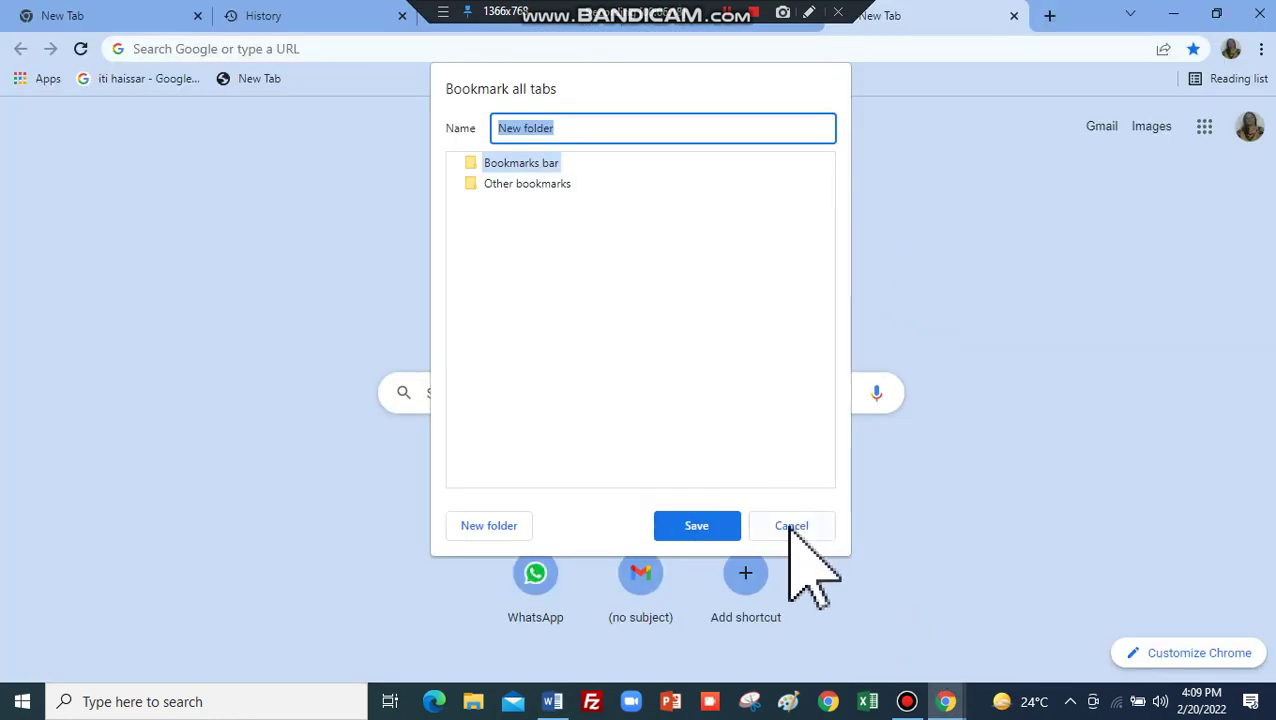
{"action": "left_click", "coordinate": [792, 526]}
Step: Demonstrate focusing Chrome's address bar, then take focus back out of it
{"action": "left_click", "coordinate": [242, 48]}
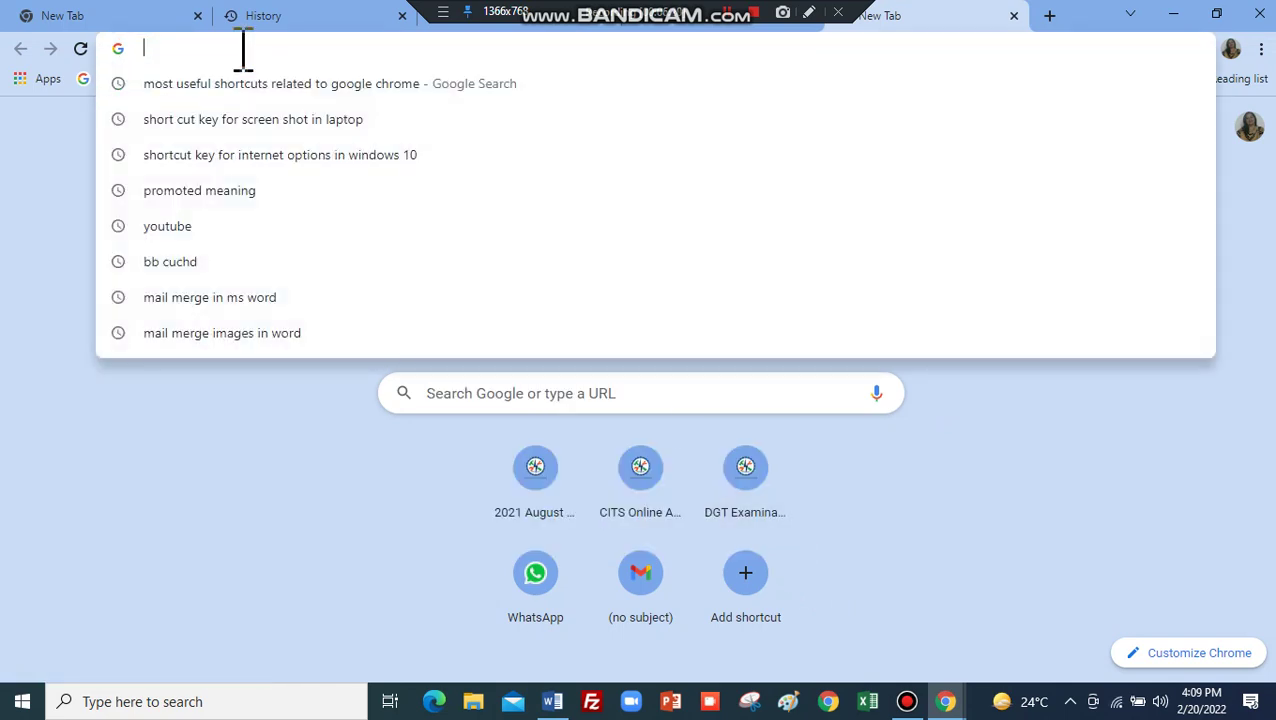
{"action": "key", "text": "Escape"}
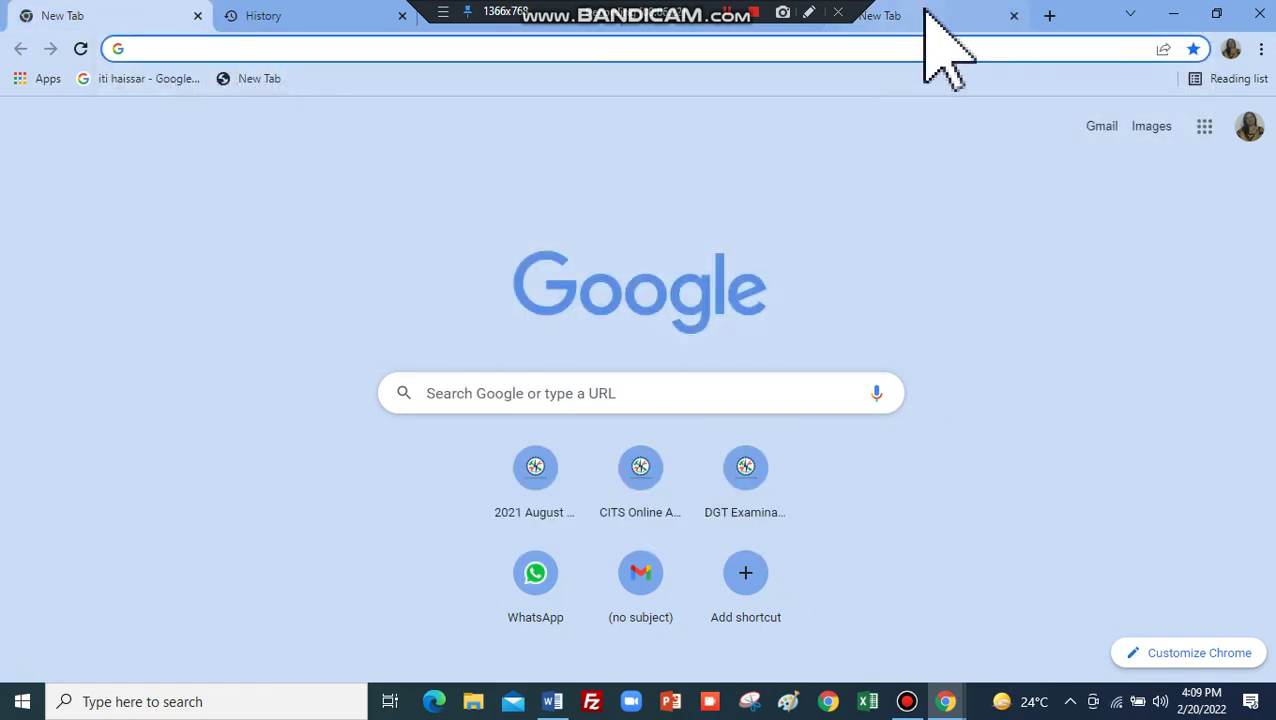
{"action": "left_click", "coordinate": [903, 50]}
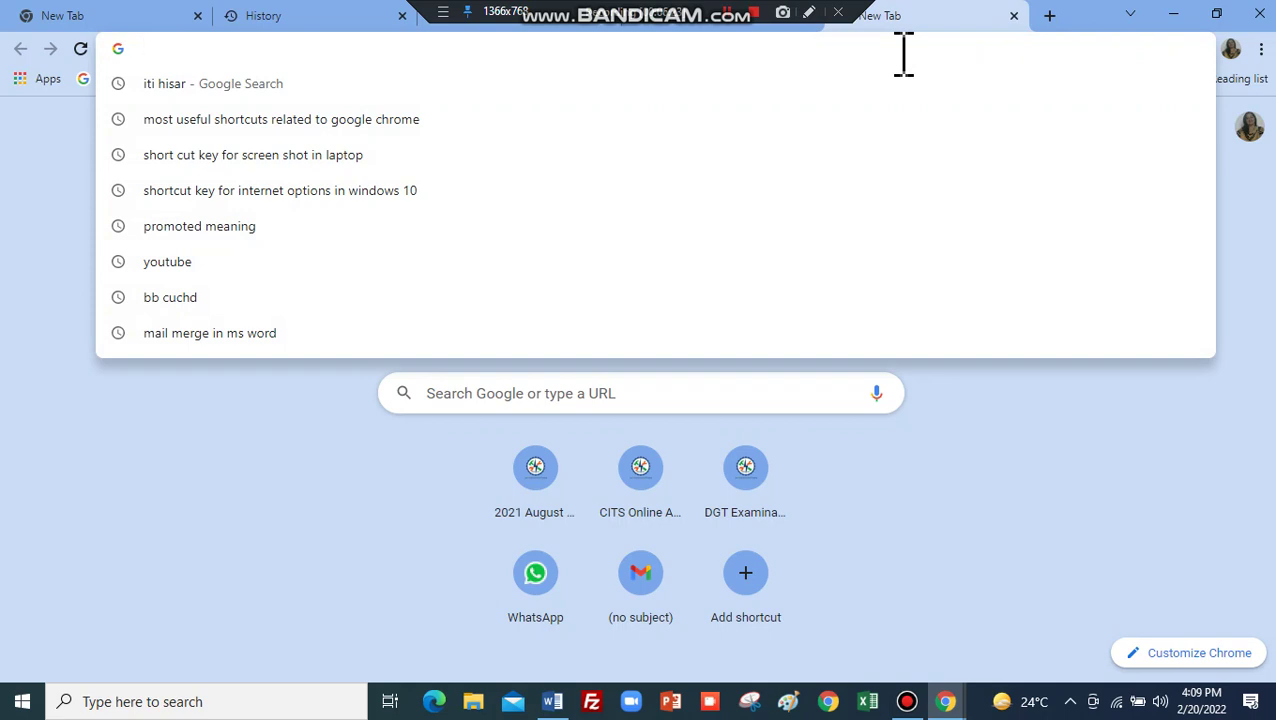
{"action": "left_click", "coordinate": [975, 428]}
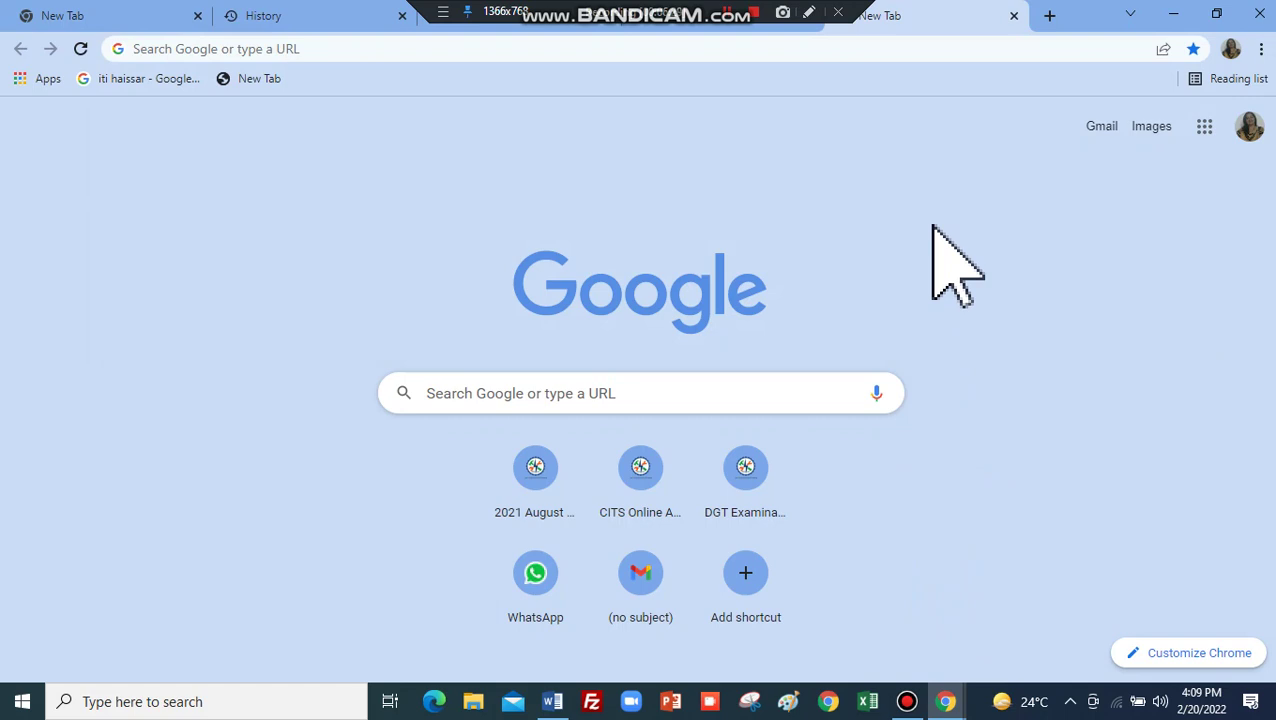
Step: Paste the 'On Windows: Ctrl + L' bullet into the Word notes and return to Chrome
{"action": "key", "text": "alt+Tab"}
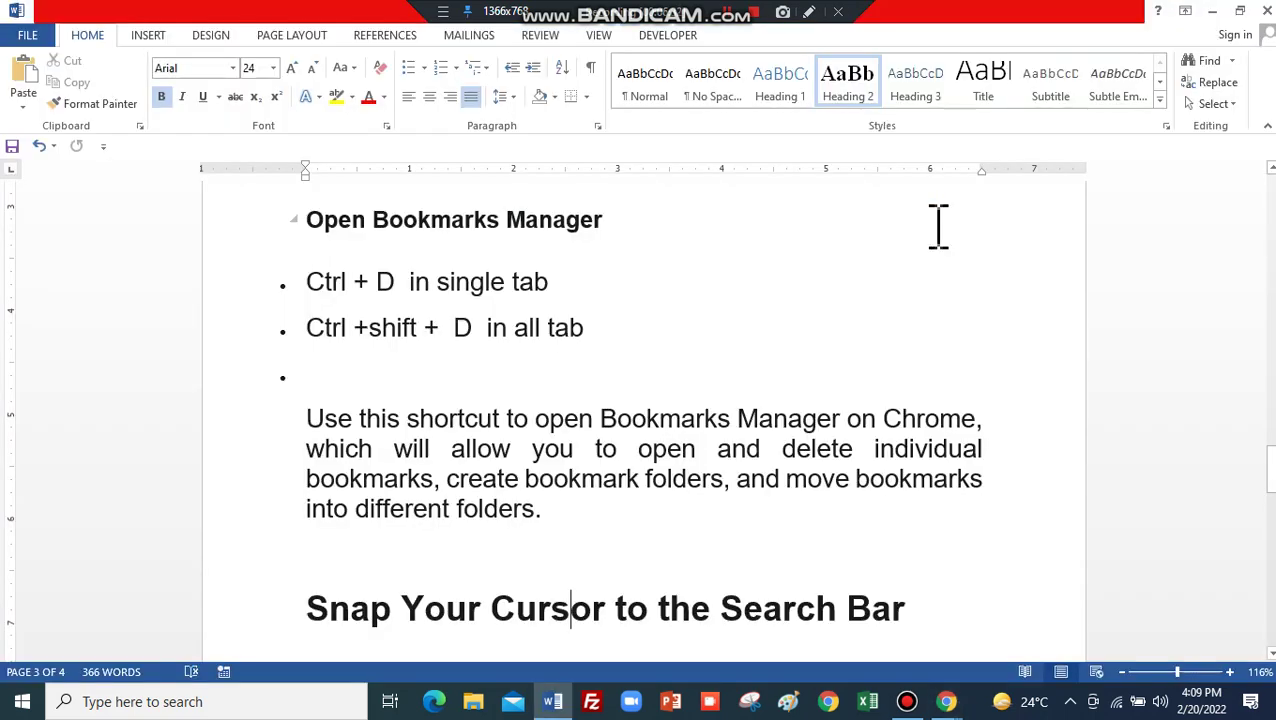
{"action": "type", "text": "On Windows: Ctrl + L"}
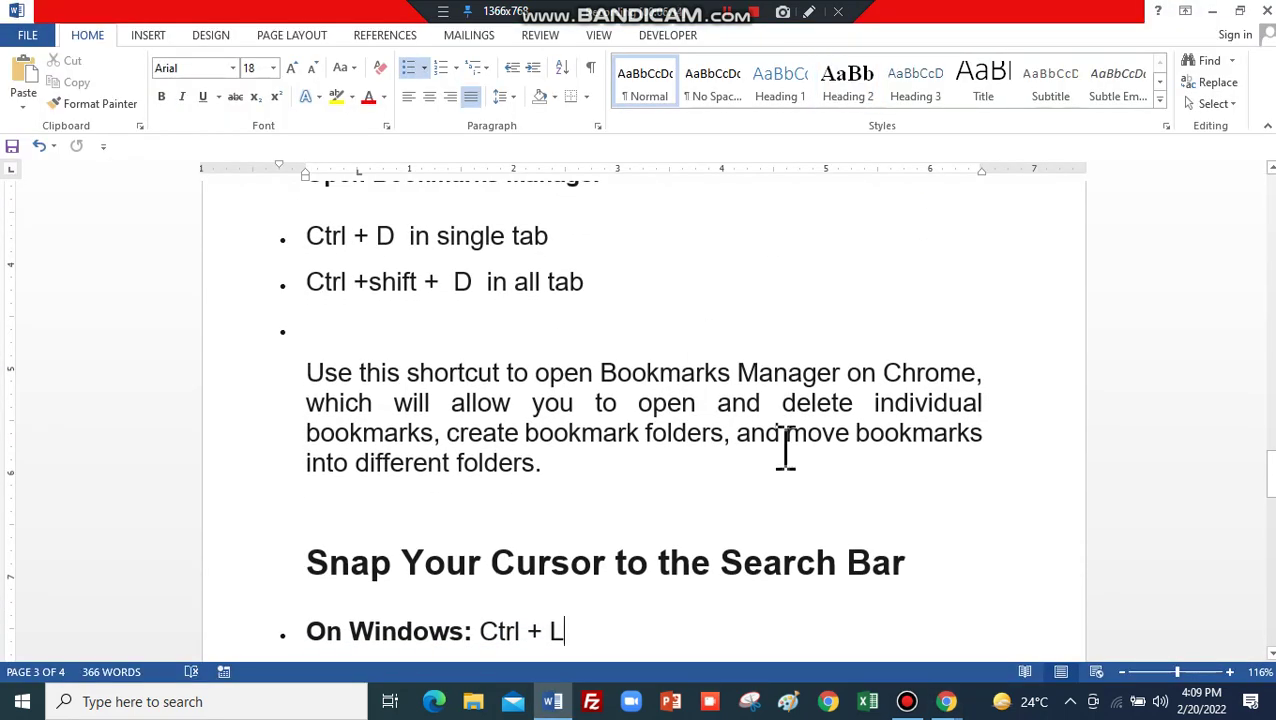
{"action": "key", "text": "alt+Tab"}
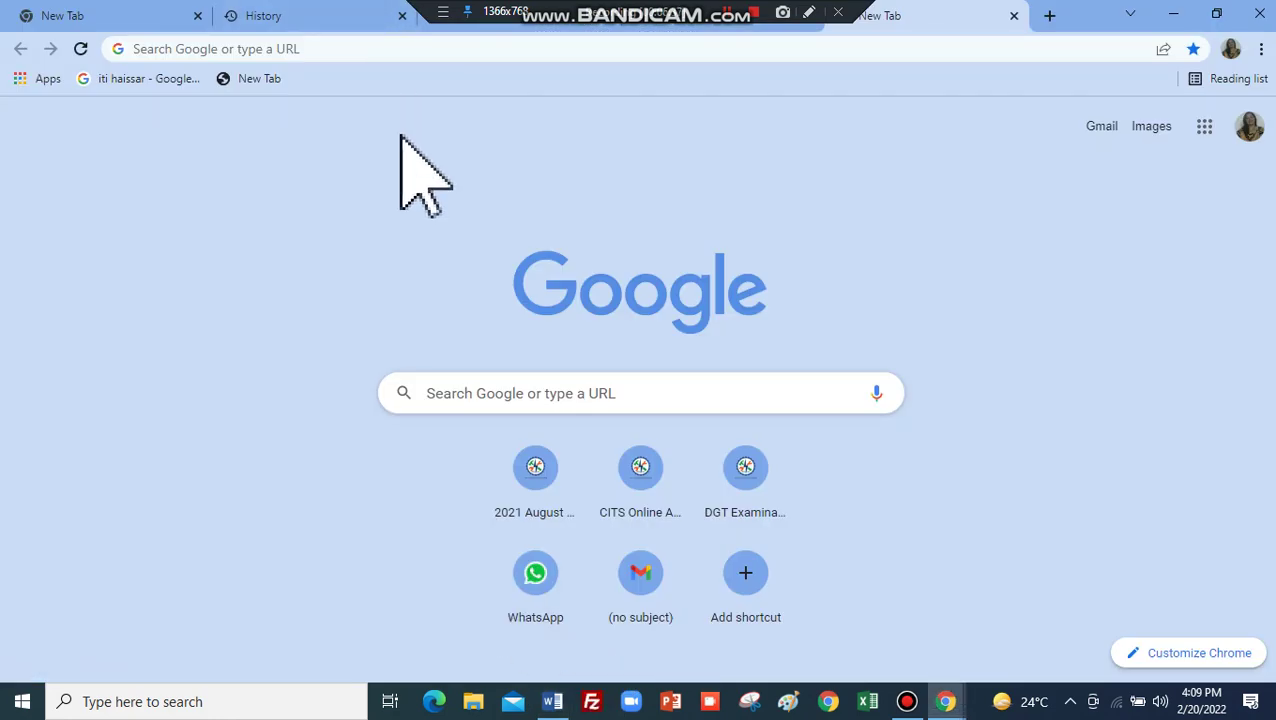
Step: Search for 'iti jind' from the address bar using Ctrl+L
{"action": "key", "text": "ctrl+l"}
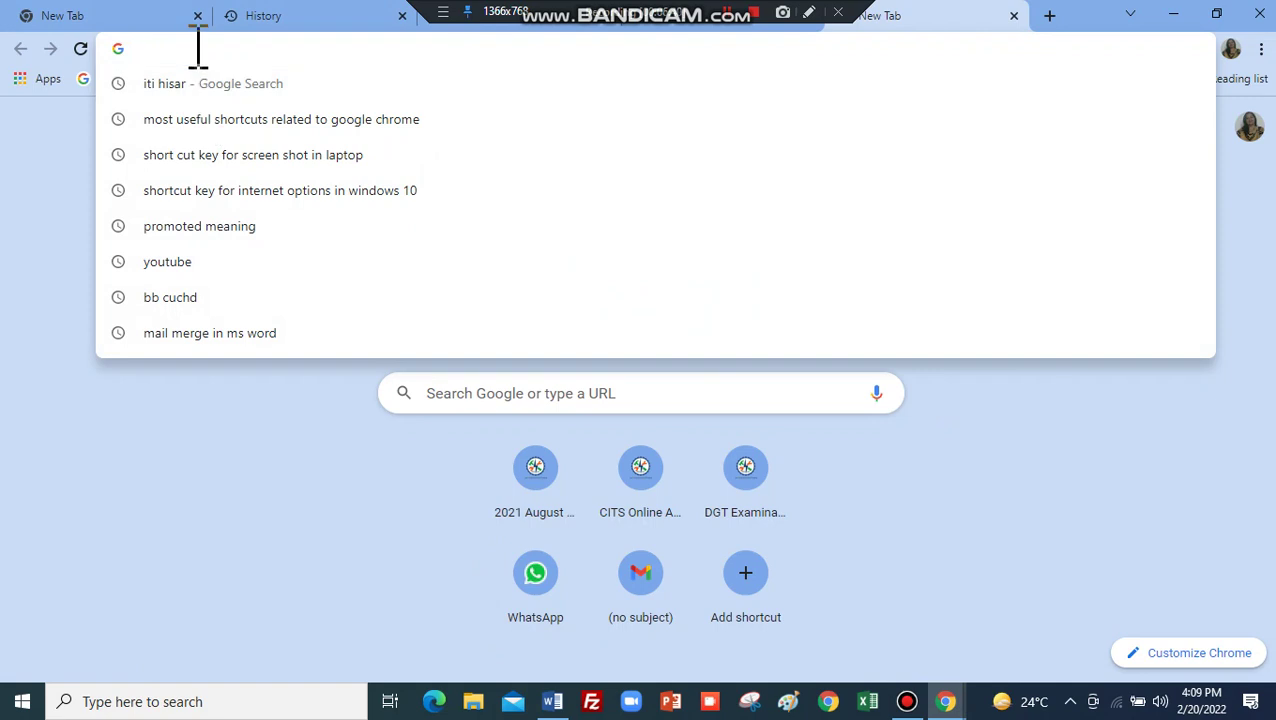
{"action": "type", "text": "iti ji"}
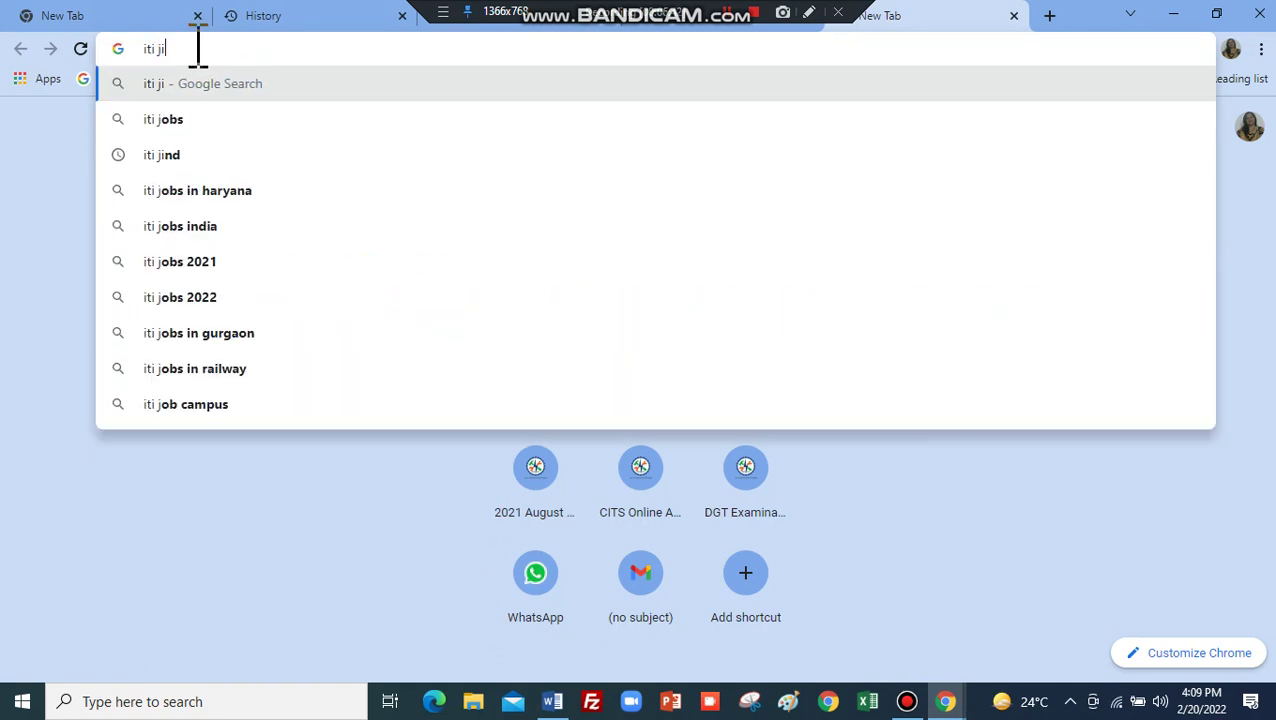
{"action": "type", "text": "nd"}
{"action": "key", "text": "Return"}
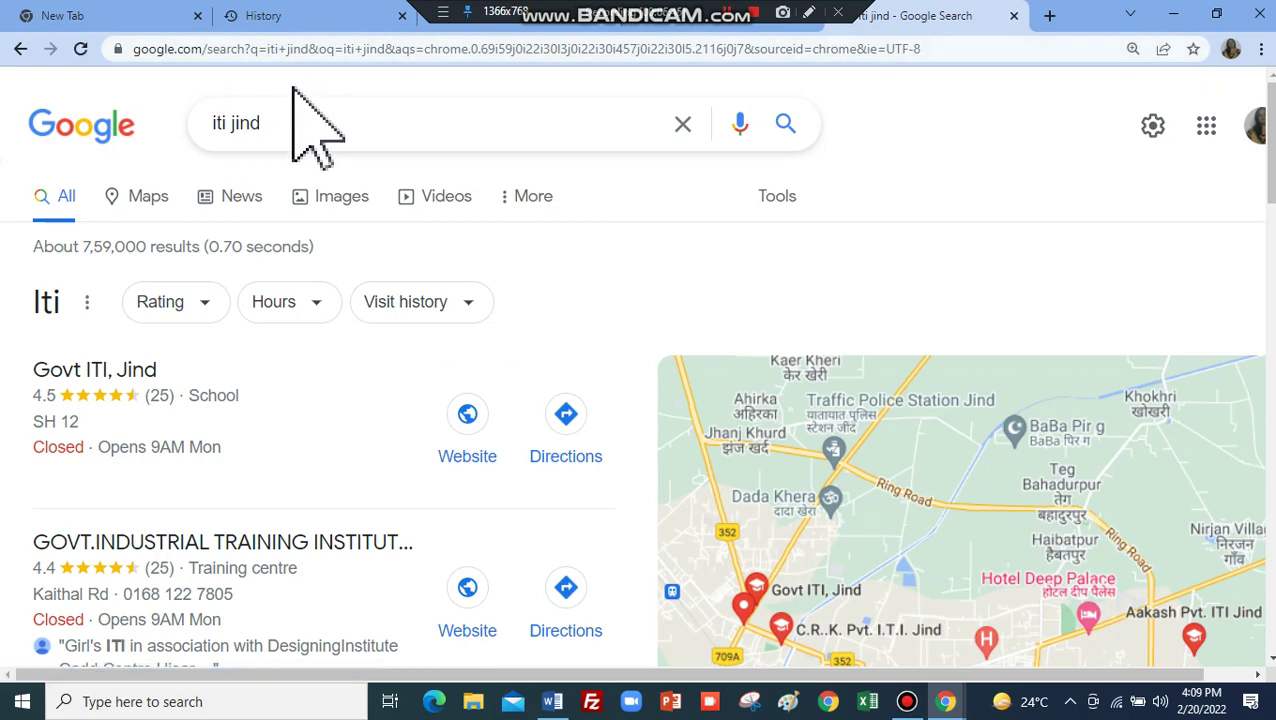
Step: Search for 'iti hissar' from the address bar, then switch back to the Word notes
{"action": "key", "text": "ctrl+l"}
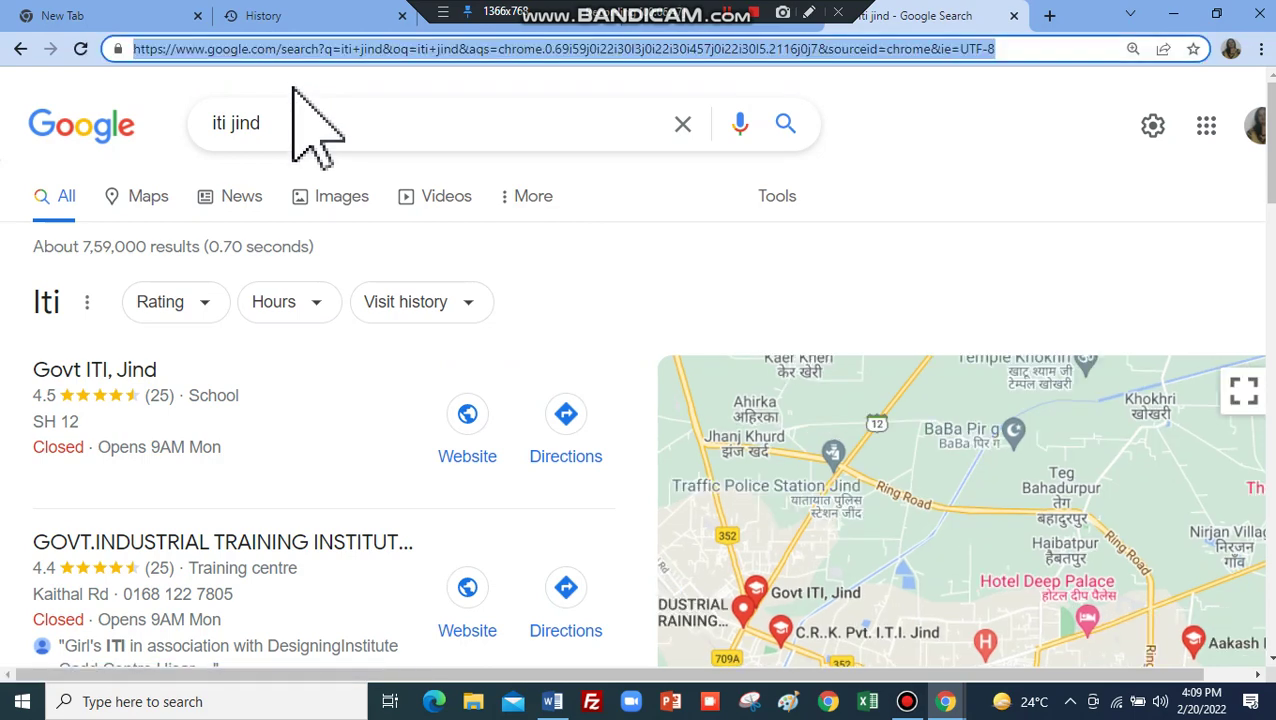
{"action": "type", "text": "iti hissa"}
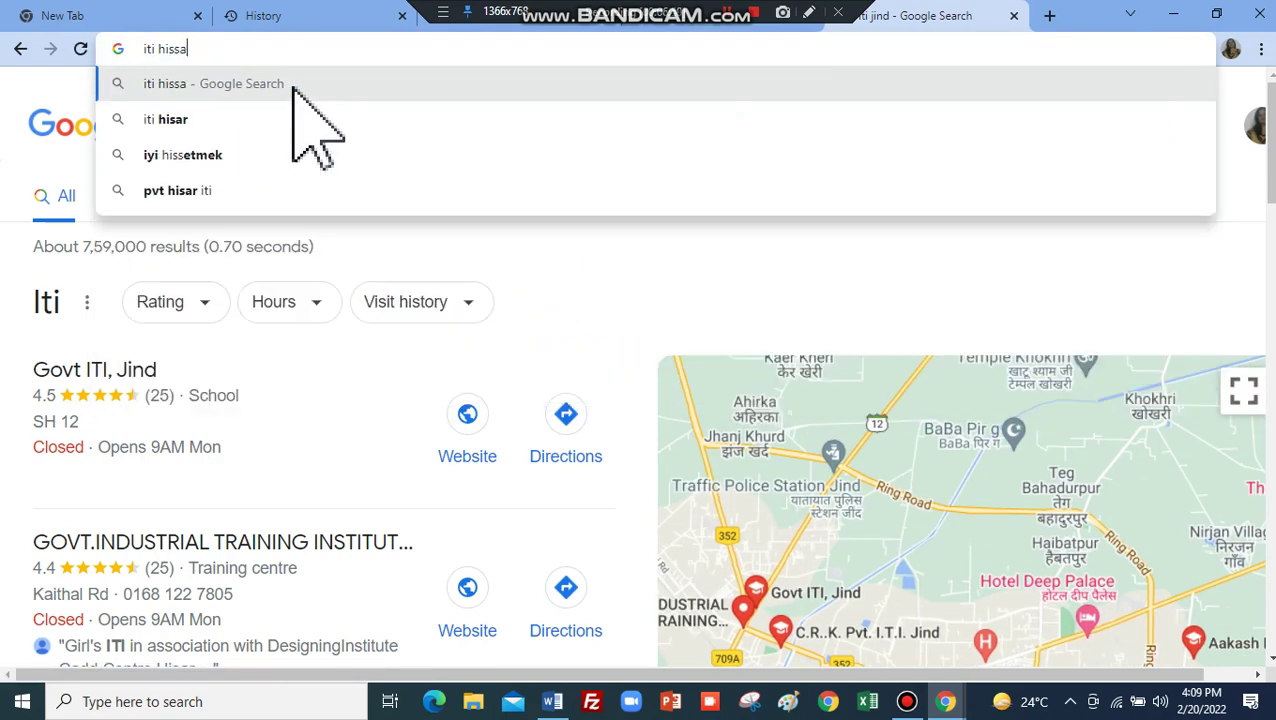
{"action": "type", "text": "r"}
{"action": "key", "text": "Return"}
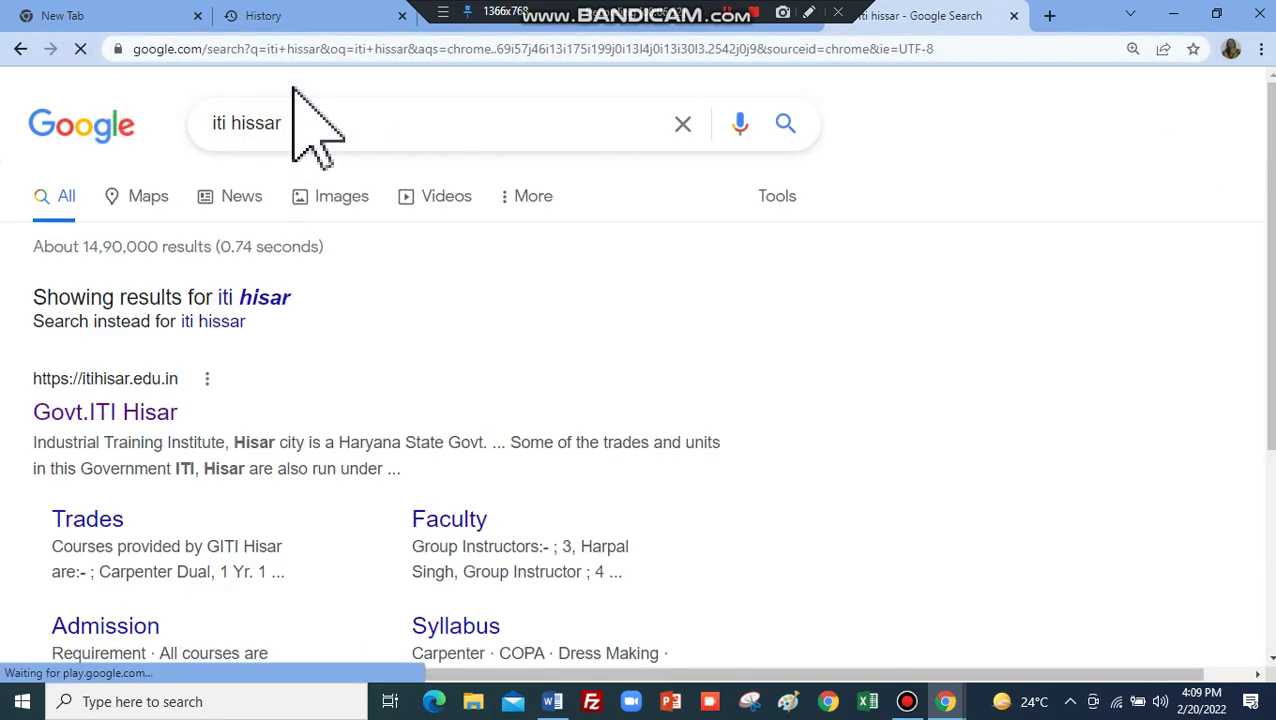
{"action": "key", "text": "ctrl+l"}
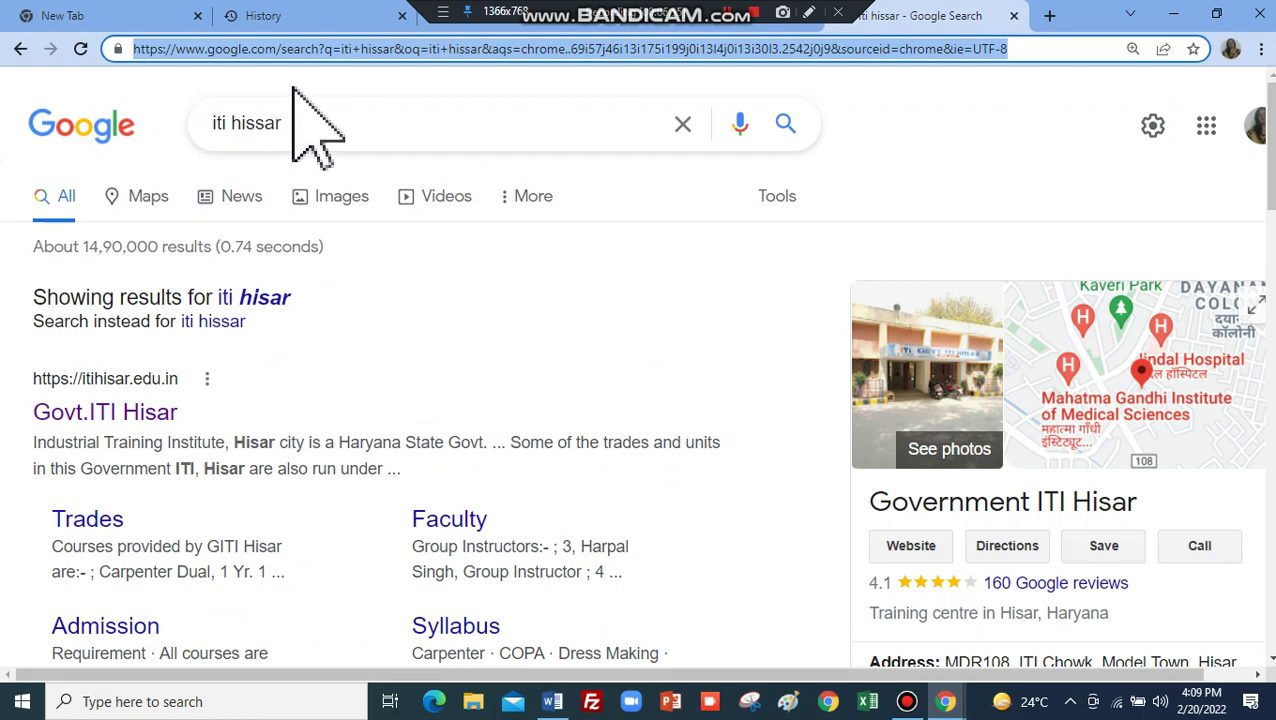
{"action": "key", "text": "alt+Tab"}
Step: Step down through the Clear Browsing Data notes and their Ctrl + Shift + Delete line, then back to Chrome
{"action": "key", "text": "Down"}
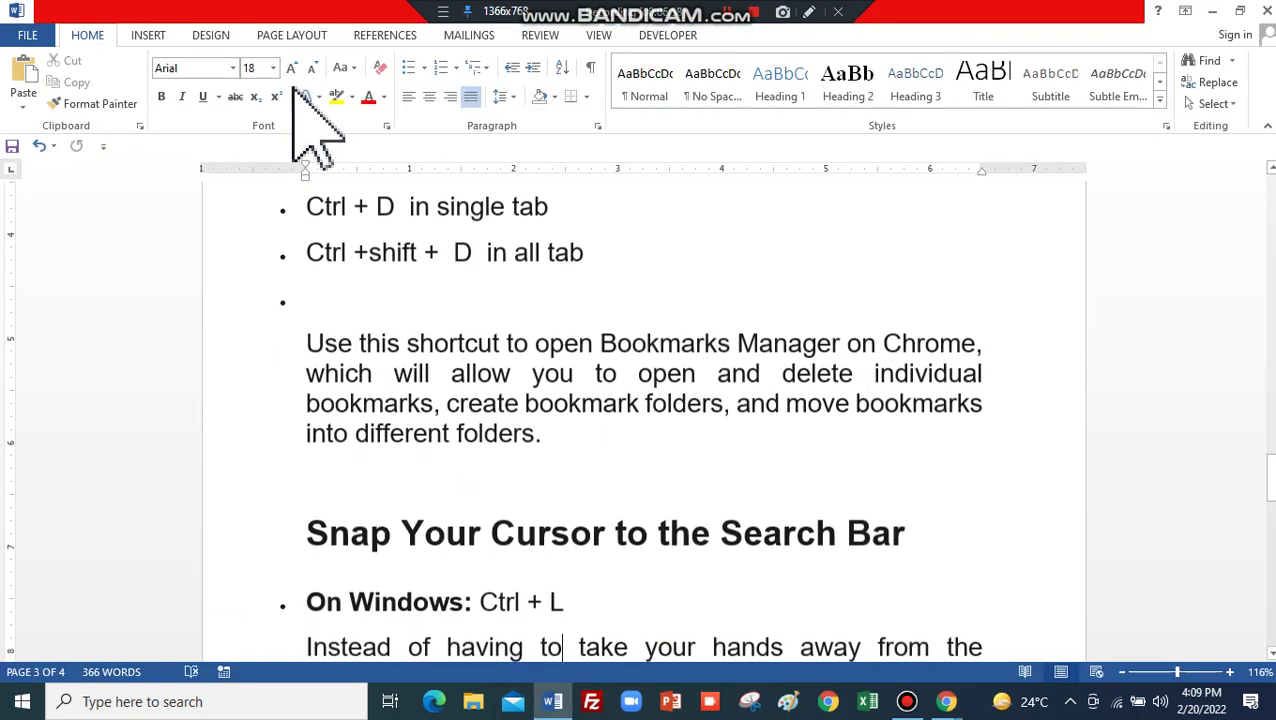
{"action": "key", "text": "Down"}
{"action": "key", "text": "Down"}
{"action": "key", "text": "Down"}
{"action": "key", "text": "Down"}
{"action": "key", "text": "Down"}
{"action": "key", "text": "Down"}
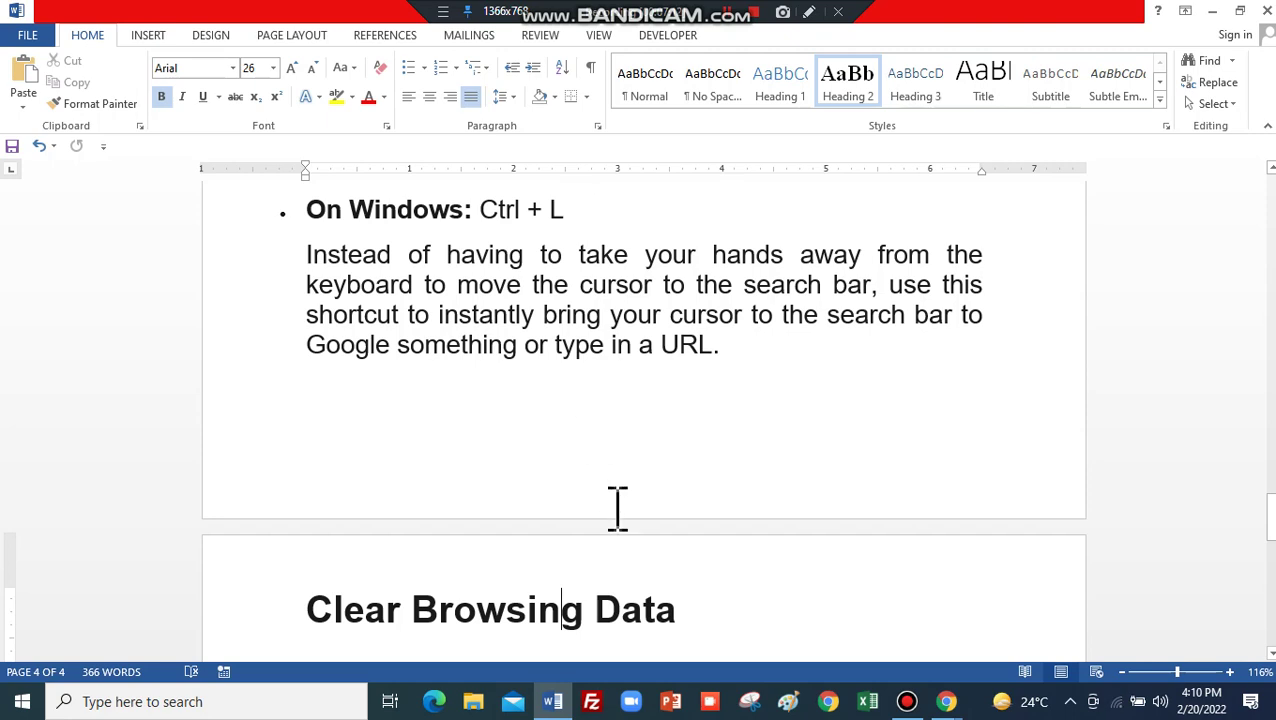
{"action": "mouse_move", "coordinate": [720, 610]}
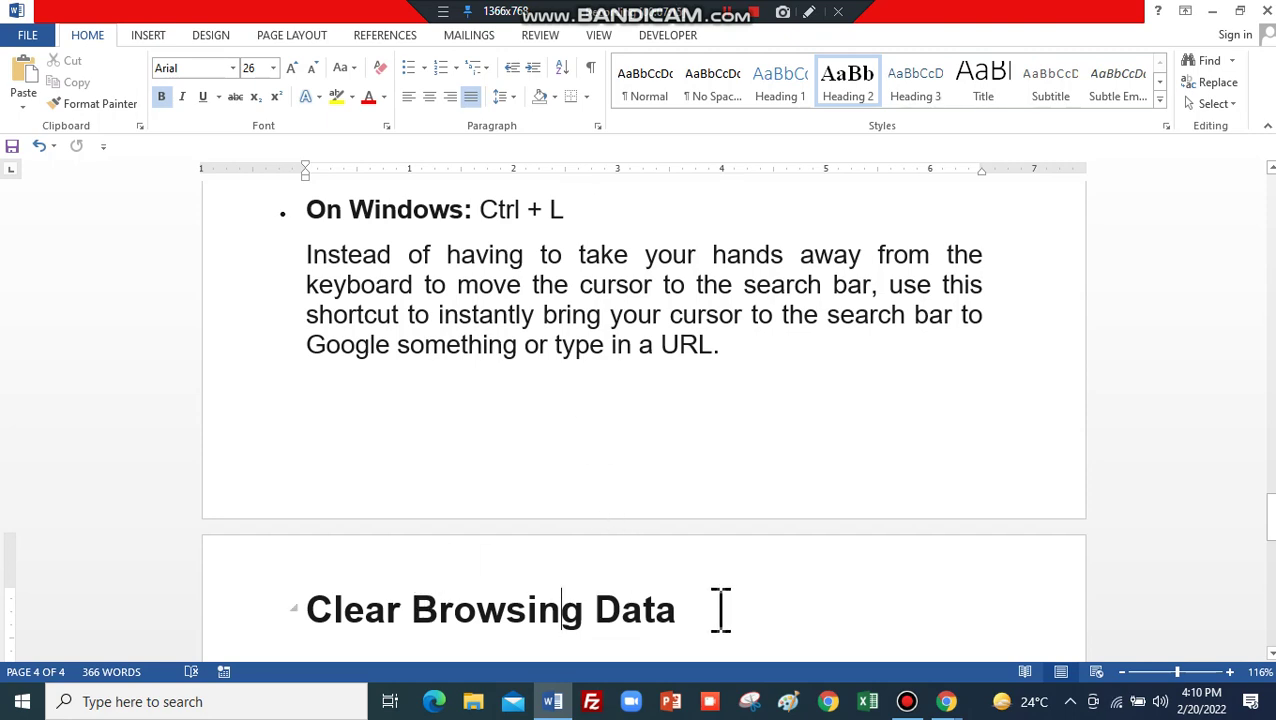
{"action": "key", "text": "Down"}
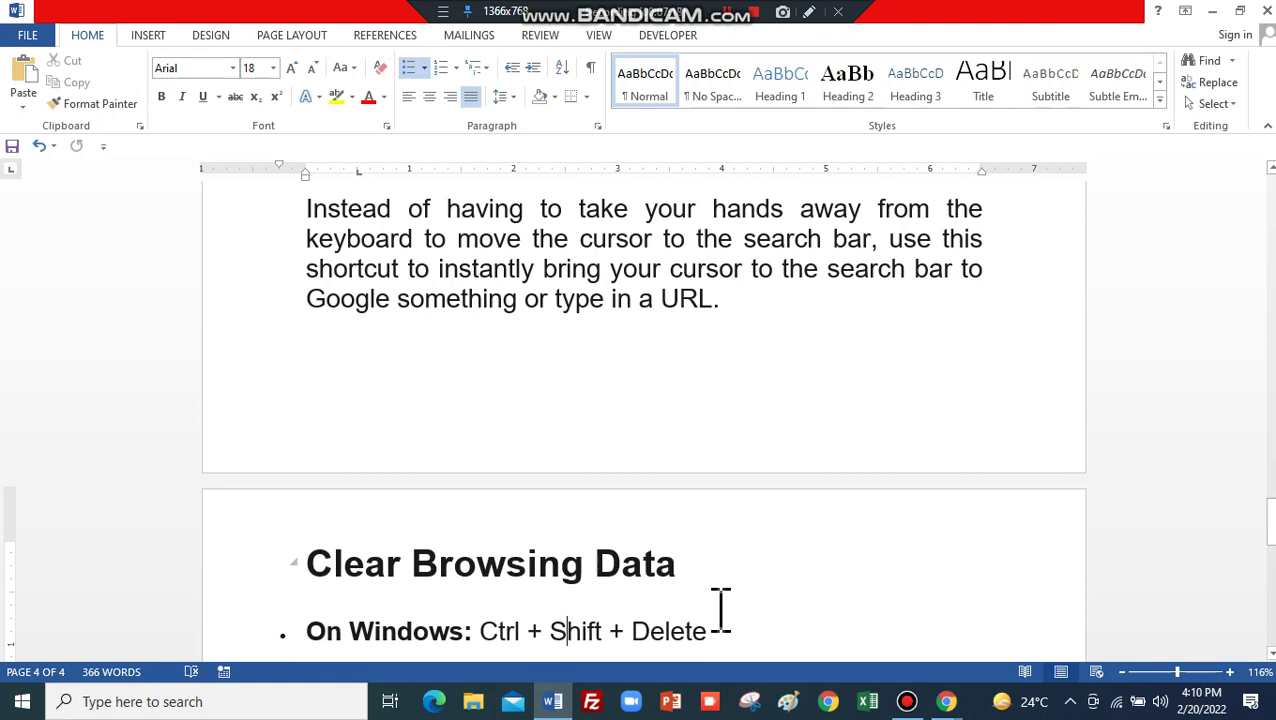
{"action": "key", "text": "Down"}
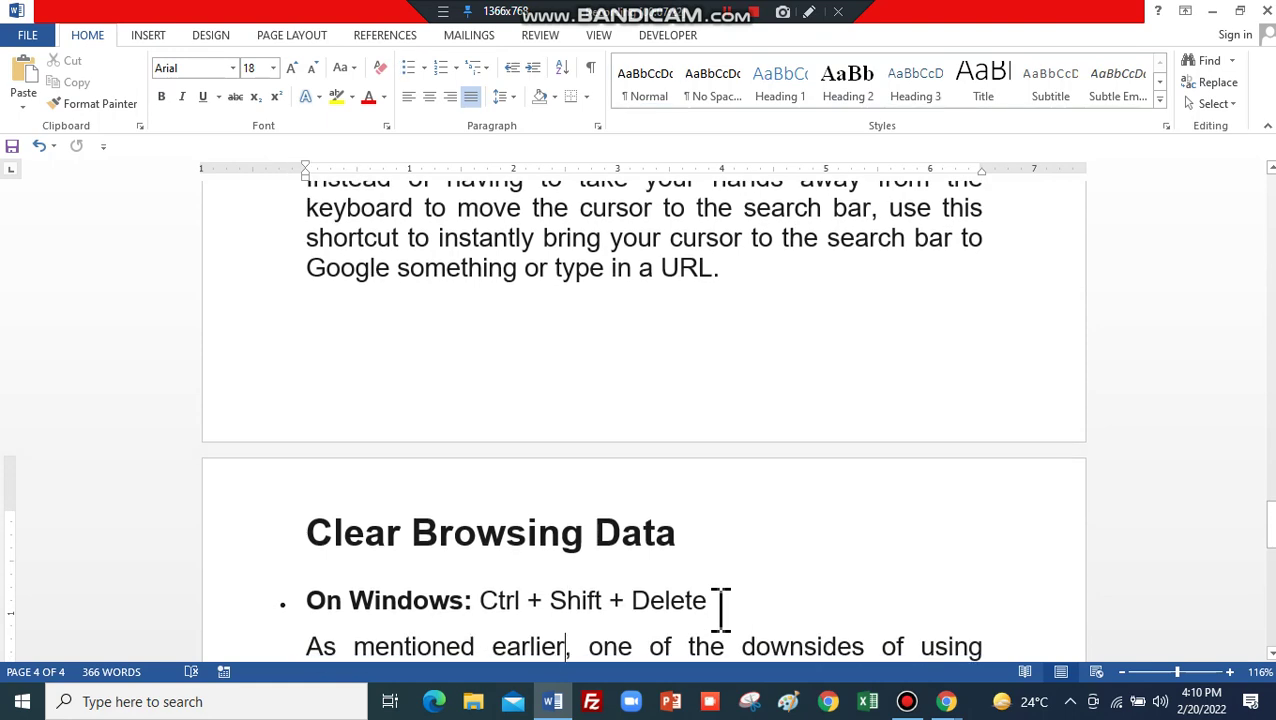
{"action": "key", "text": "alt+Tab"}
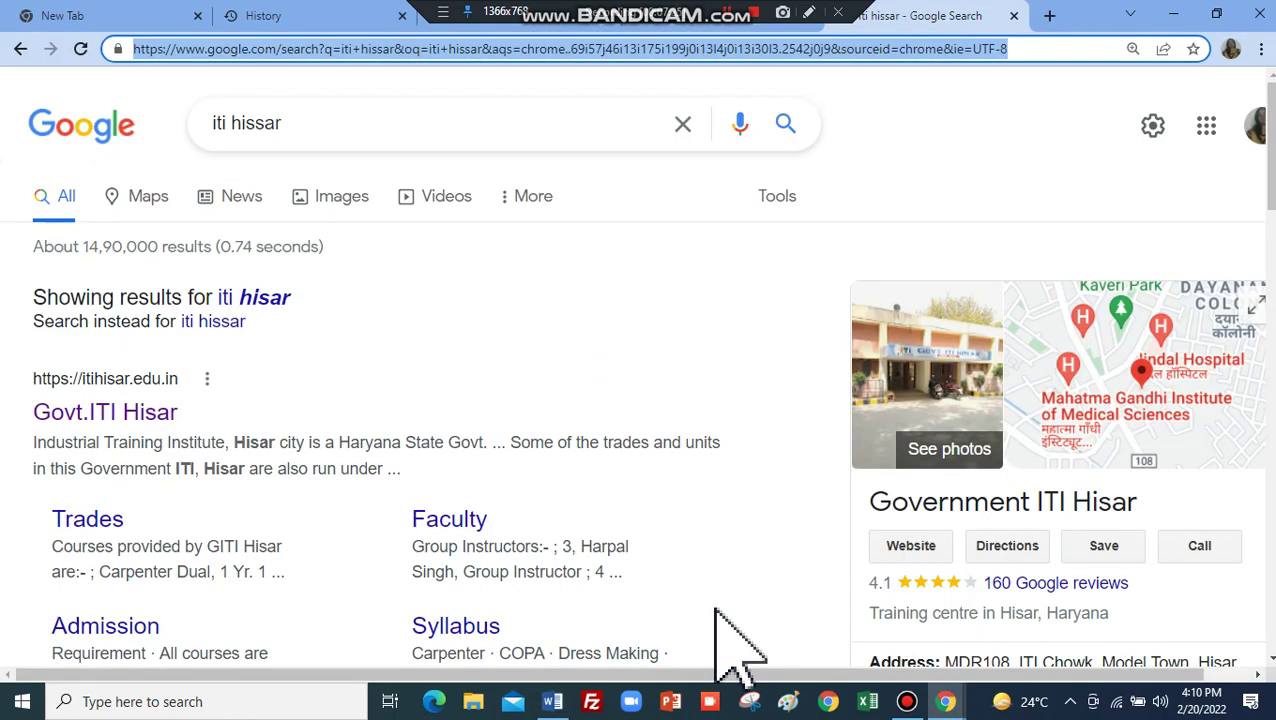
{"action": "key", "text": "ctrl+shift+Delete"}
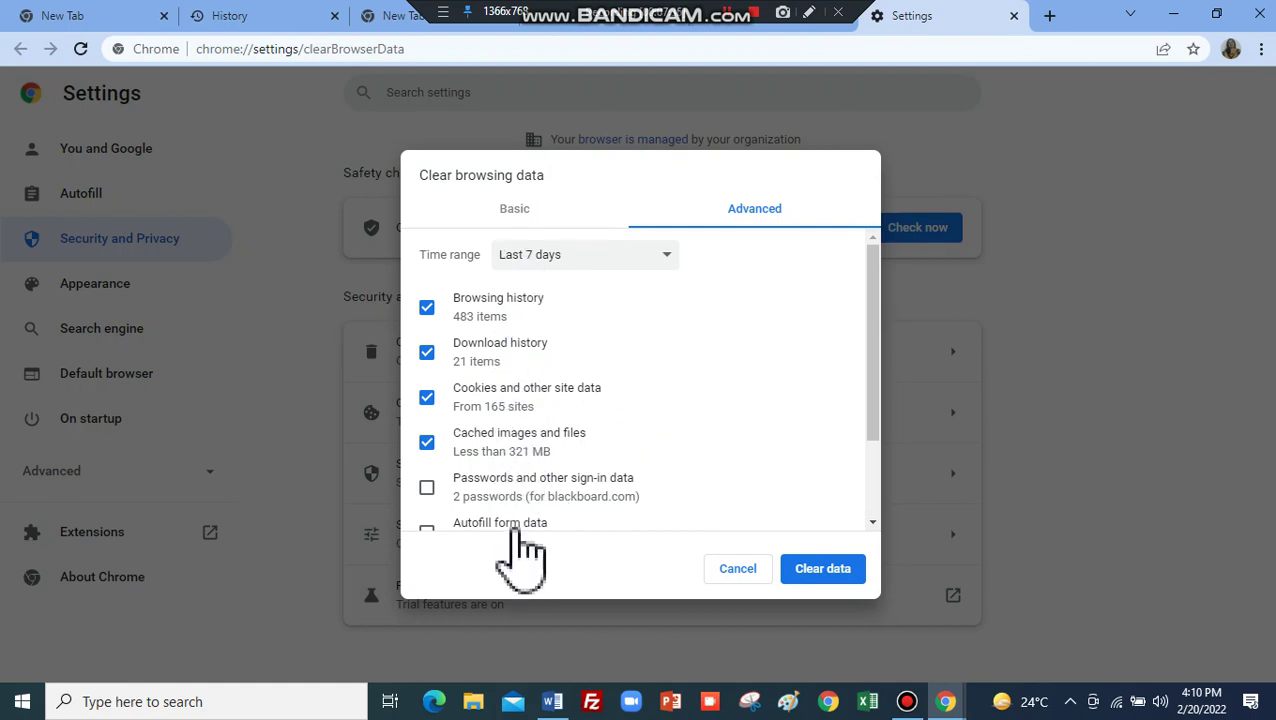
{"action": "left_click", "coordinate": [427, 307]}
{"action": "left_click", "coordinate": [427, 352]}
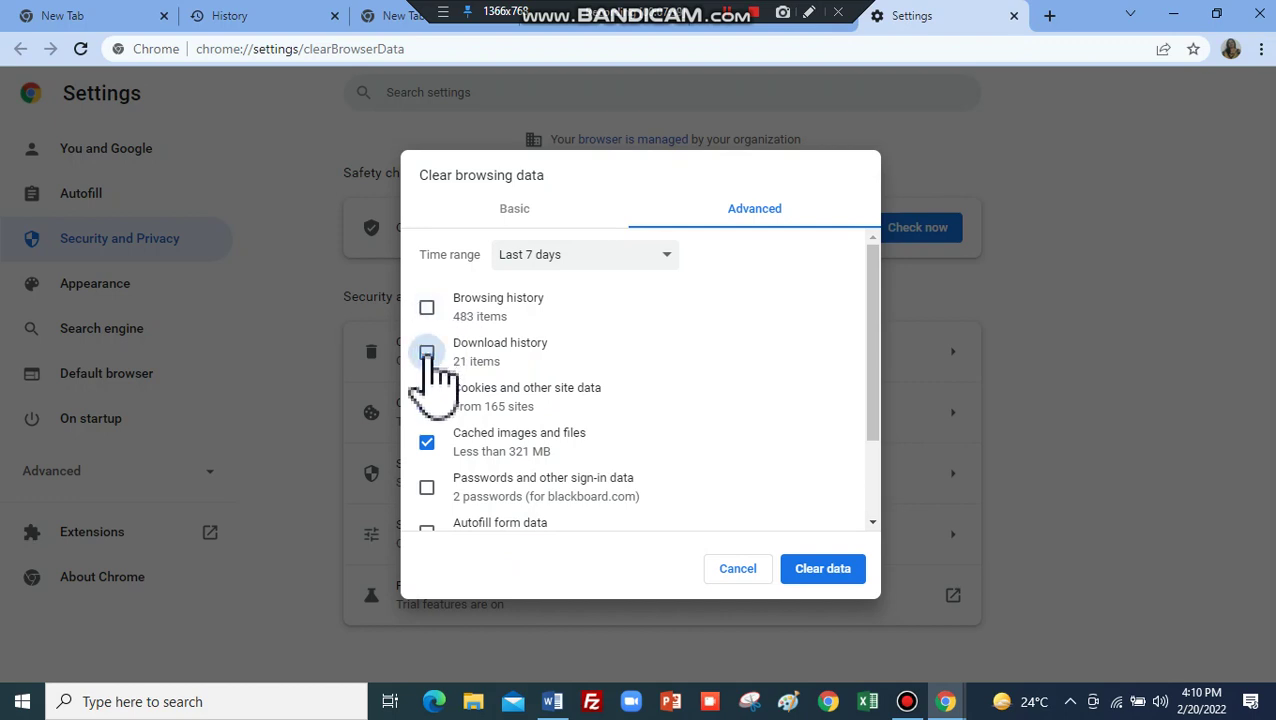
{"action": "left_click", "coordinate": [427, 397]}
{"action": "left_click", "coordinate": [427, 443]}
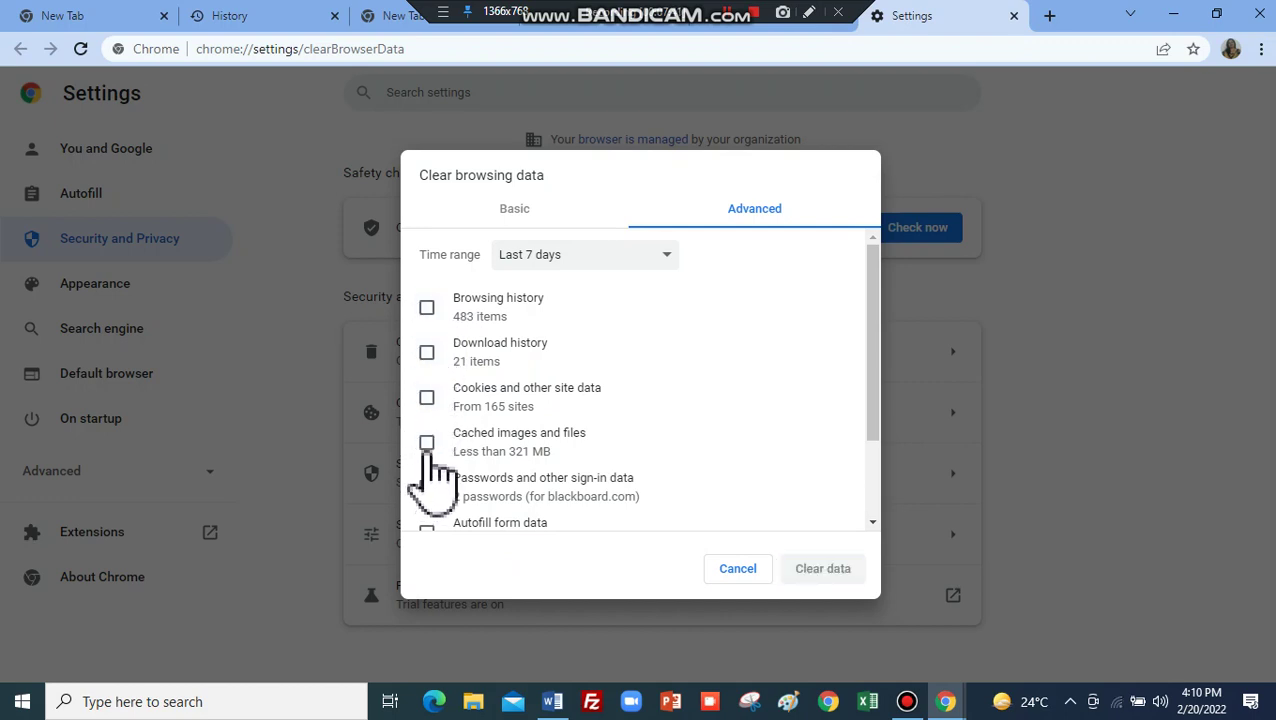
{"action": "left_click", "coordinate": [427, 443]}
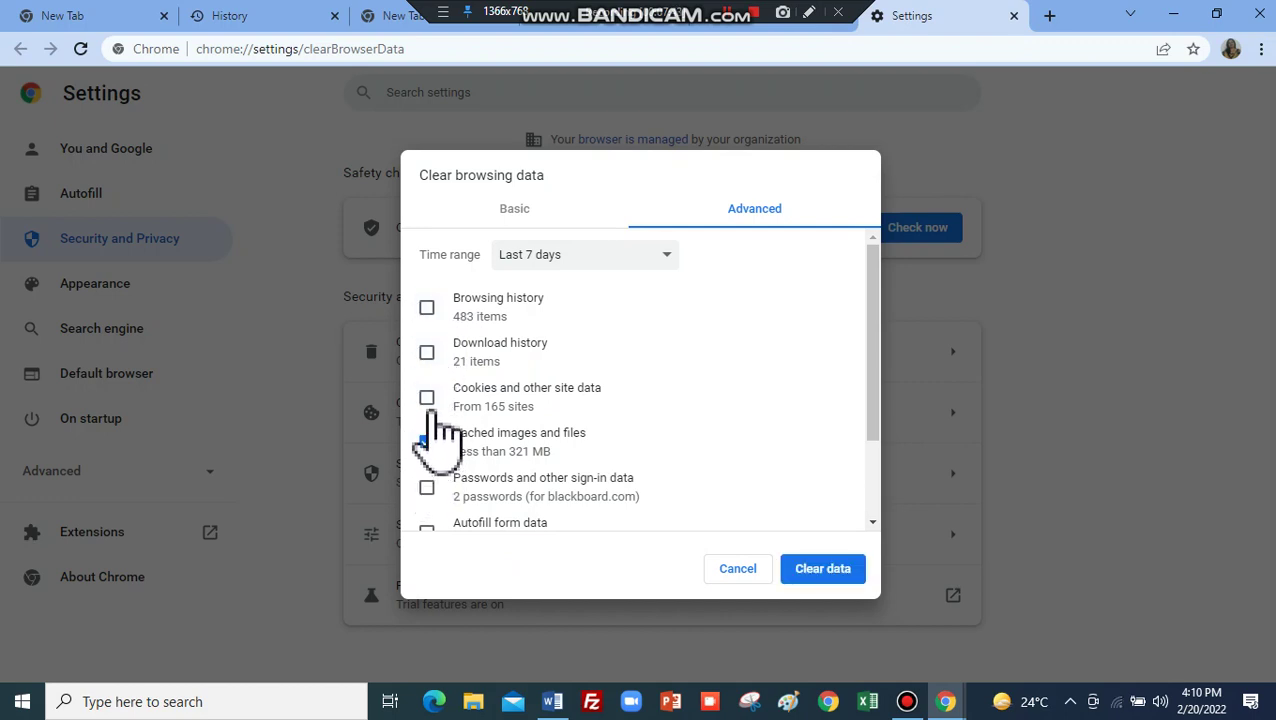
{"action": "left_click", "coordinate": [427, 307]}
{"action": "left_click", "coordinate": [427, 443]}
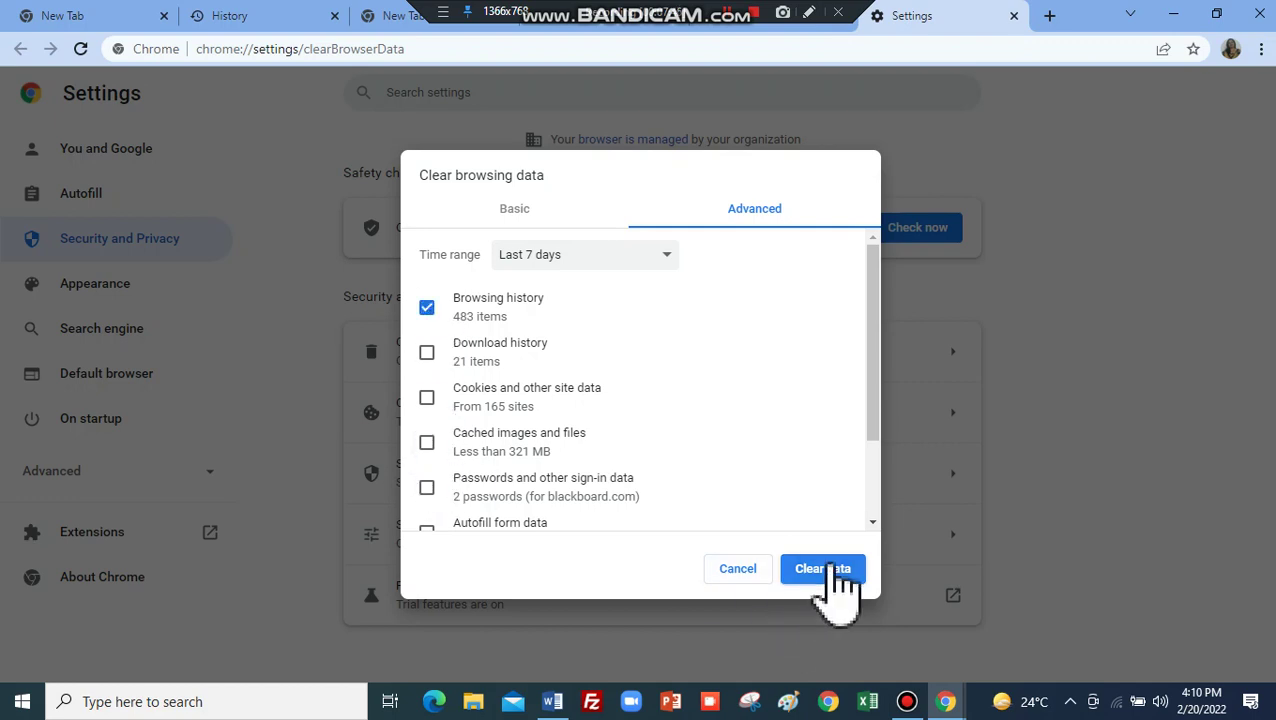
{"action": "left_click", "coordinate": [740, 570]}
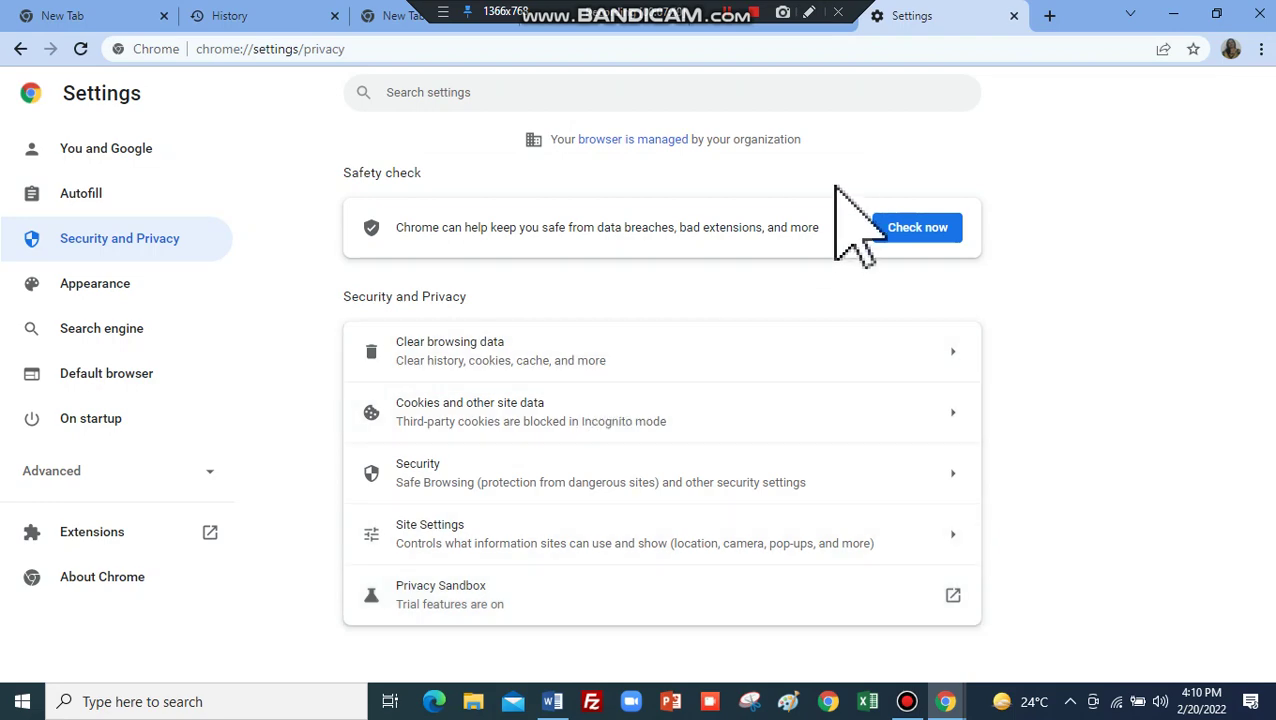
{"action": "left_click", "coordinate": [1014, 16]}
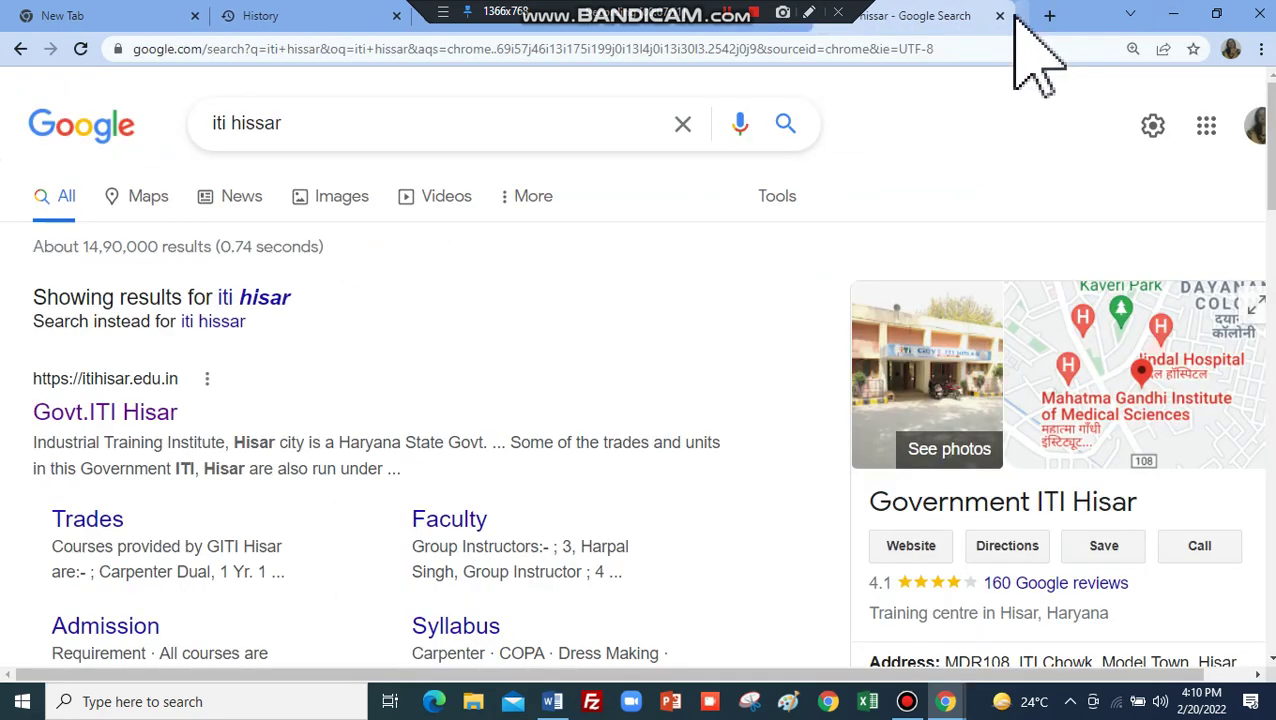
{"action": "key", "text": "alt+Tab"}
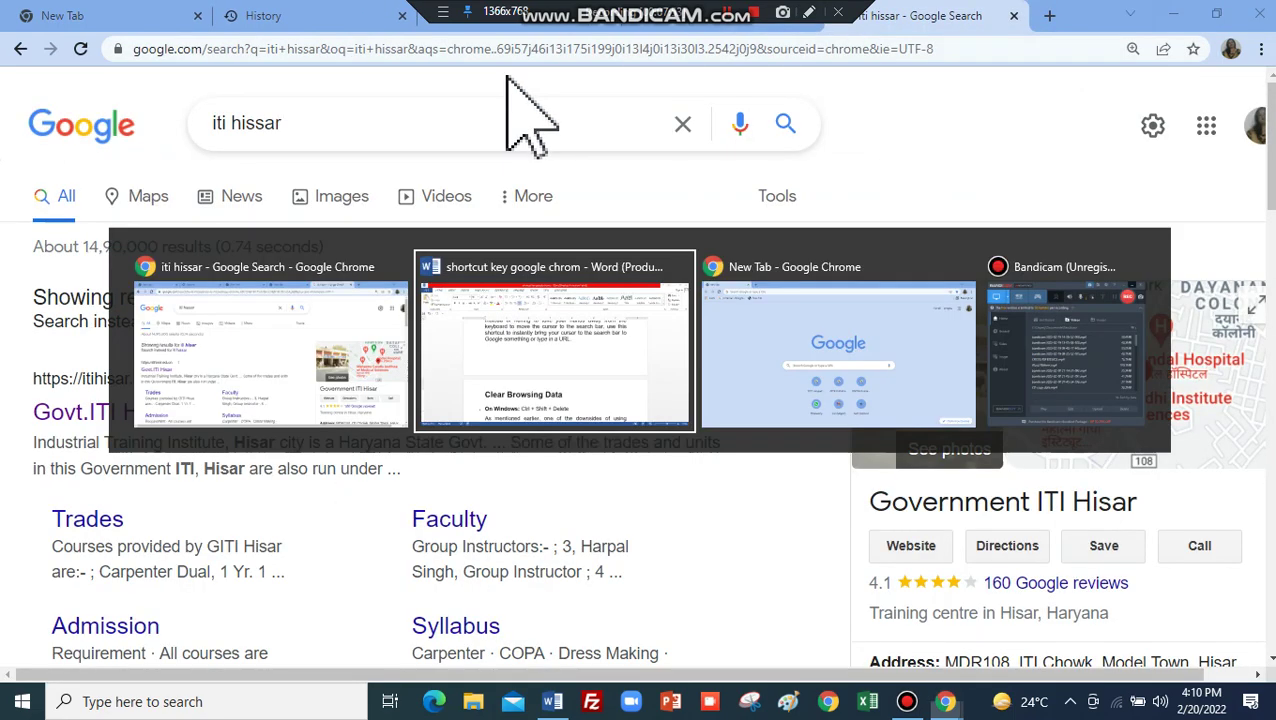
{"action": "key", "text": "ctrl+End"}
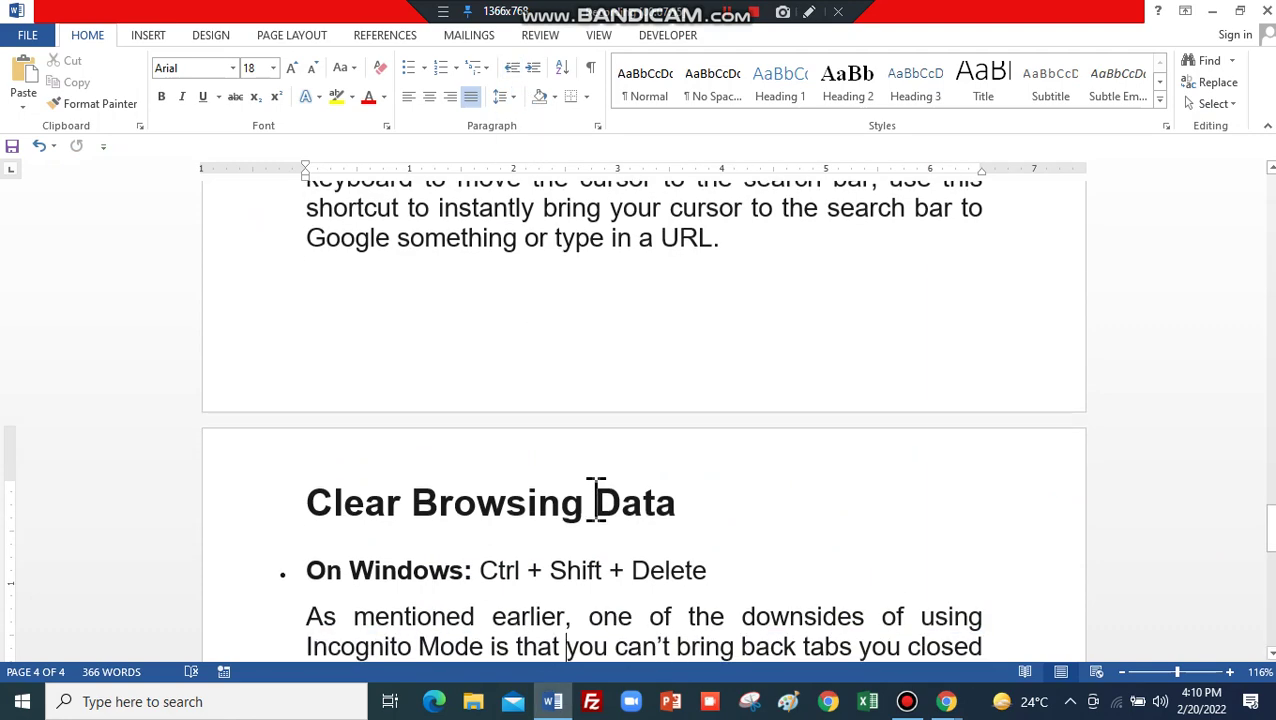
{"action": "key", "text": "Return"}
{"action": "key", "text": "Return"}
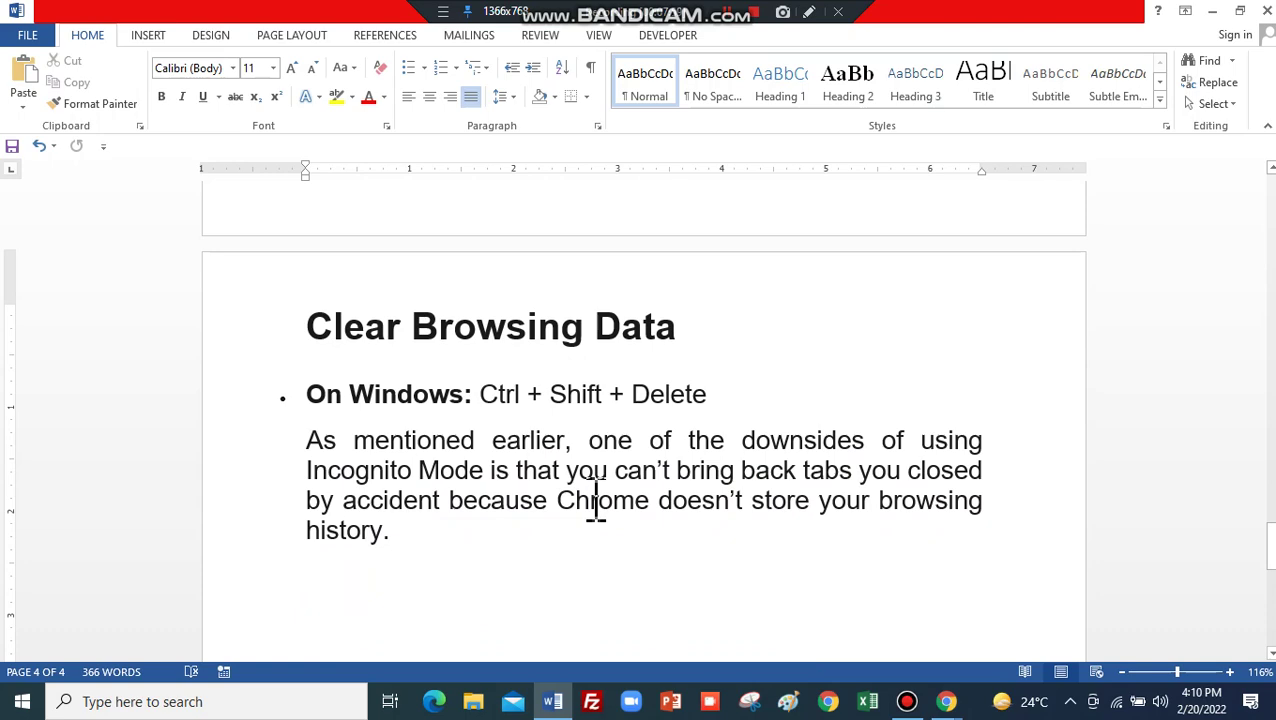
{"action": "key", "text": "alt+Tab"}
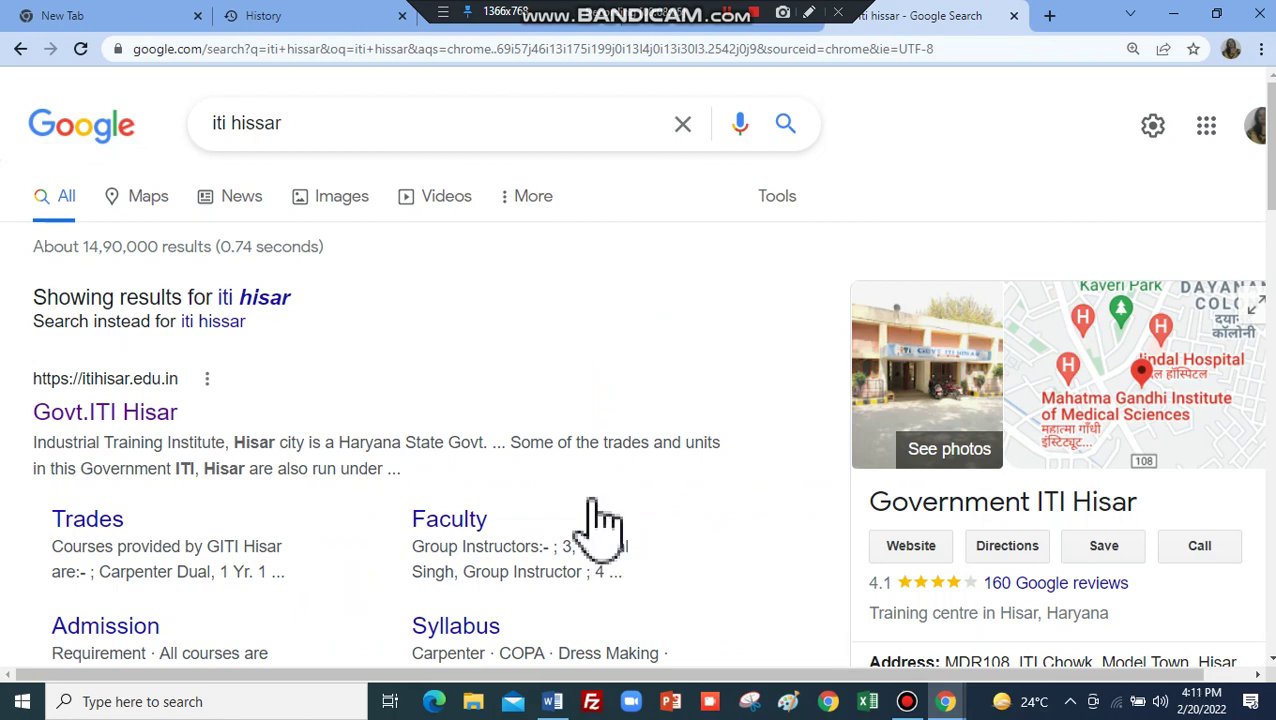
Step: Close the results and leftover tabs with Ctrl+W, then show today's History with Ctrl+H
{"action": "key", "text": "ctrl+w"}
{"action": "key", "text": "ctrl+w"}
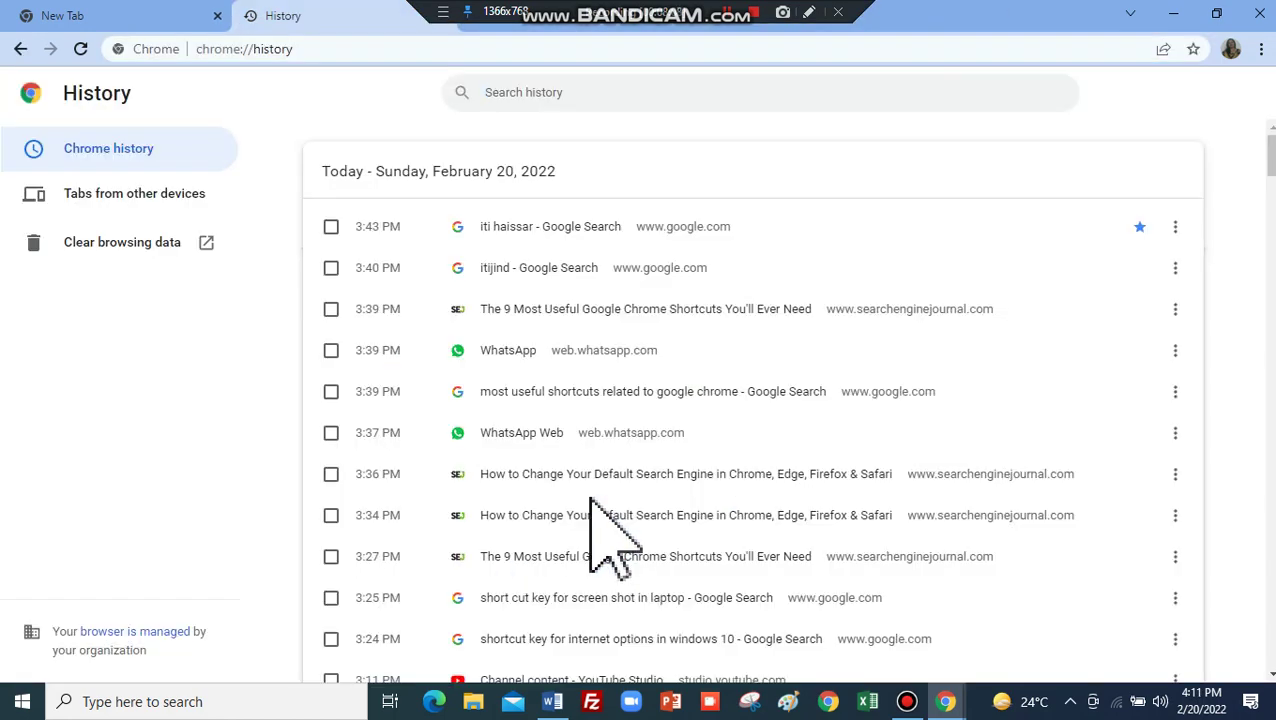
{"action": "key", "text": "ctrl+w"}
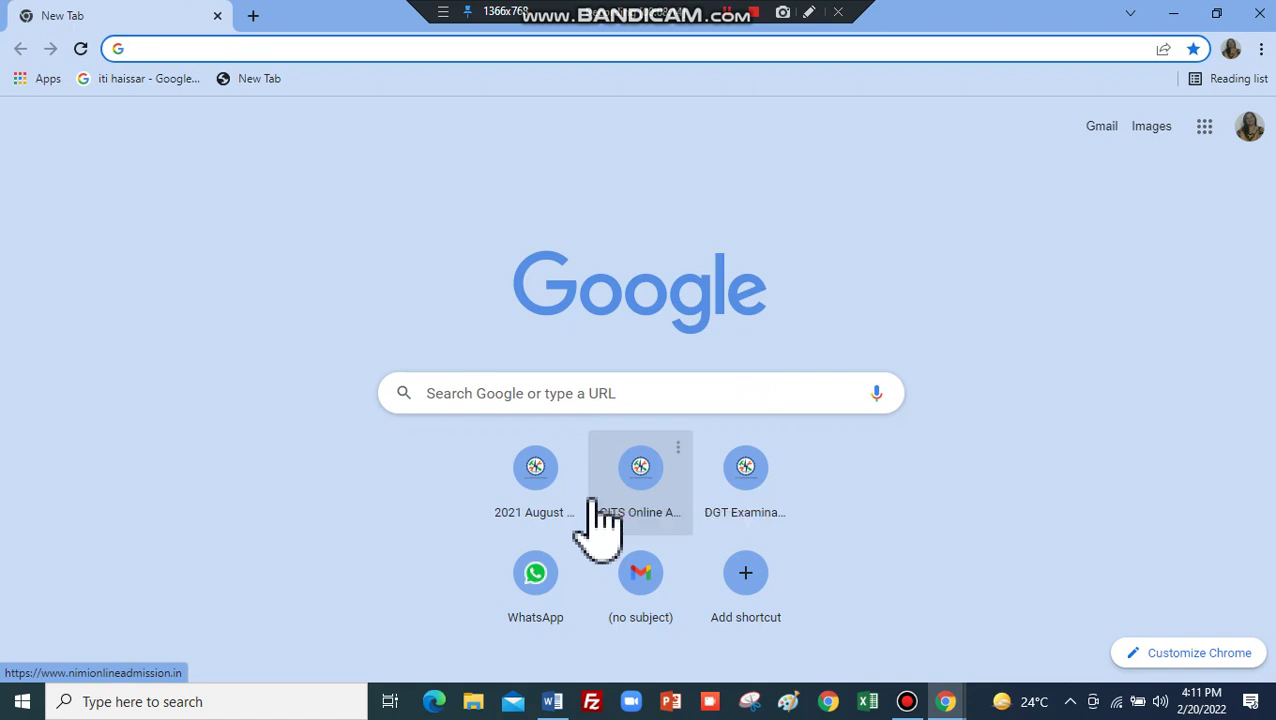
{"action": "key", "text": "ctrl+h"}
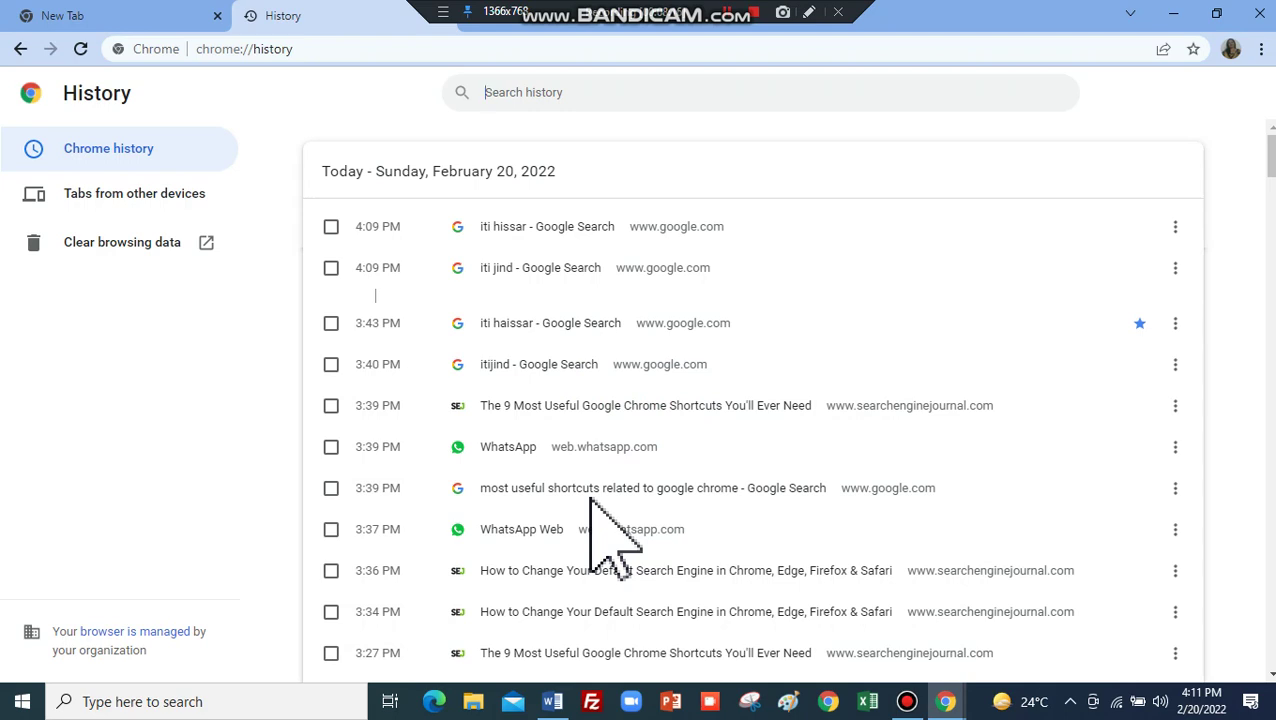